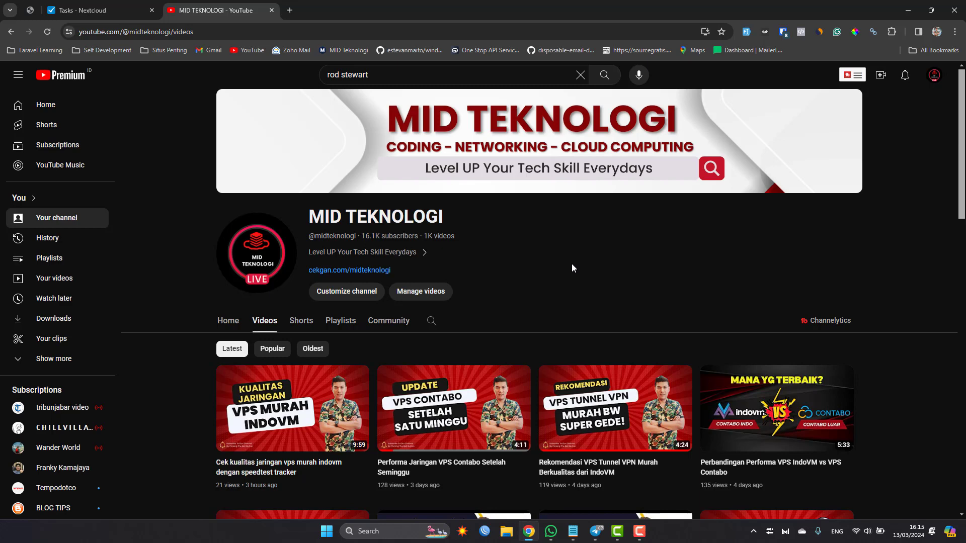
# Step: Switch to WinBox, change the managed router list's group filter, and connect to the id-01.remoteaja.com router
pyautogui.click(485, 532)
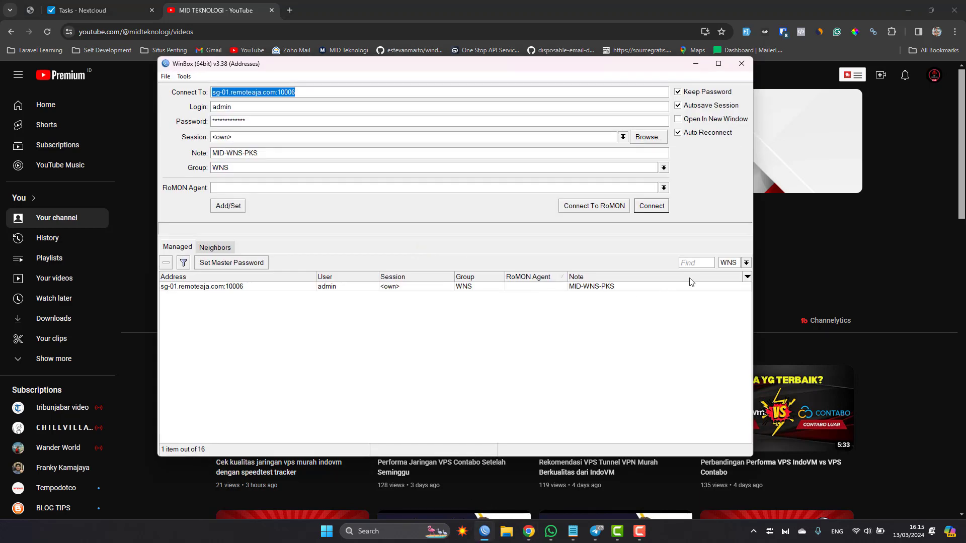
pyautogui.click(729, 264)
pyautogui.click(725, 289)
pyautogui.doubleClick(174, 296)
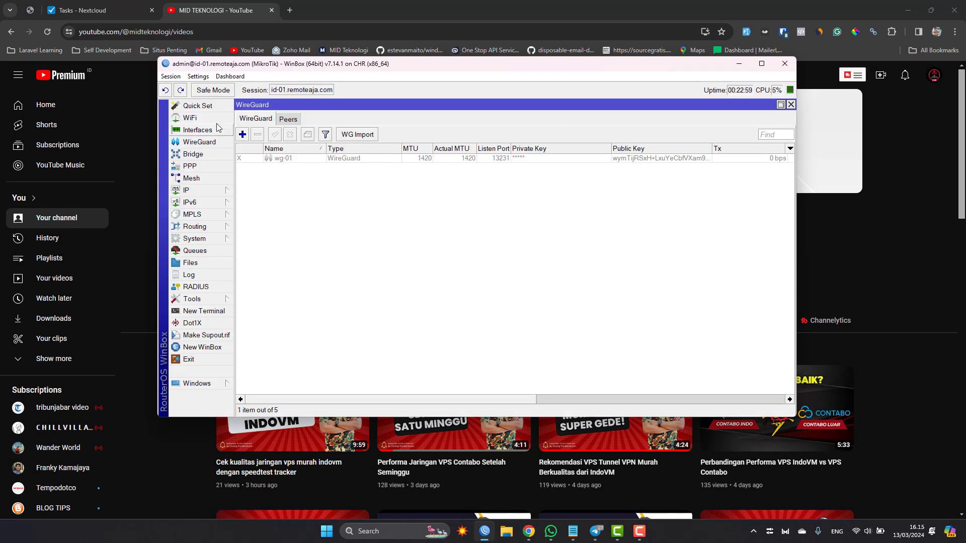
# Step: Open the router's IP service list and look through the enabled and disabled services and their ports
pyautogui.click(227, 195)
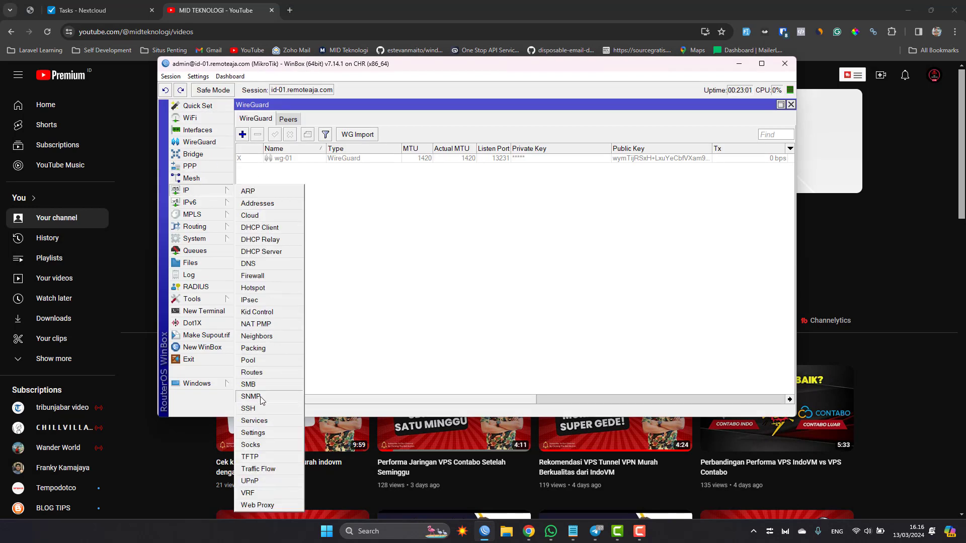
pyautogui.click(265, 422)
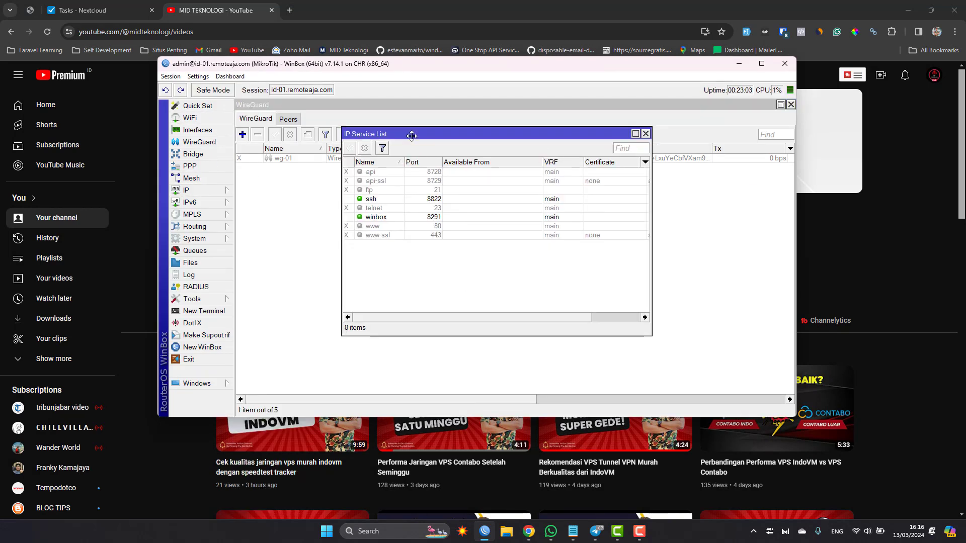
pyautogui.click(401, 226)
pyautogui.press('Up')
pyautogui.press('Up')
pyautogui.press('Up')
pyautogui.press('Up')
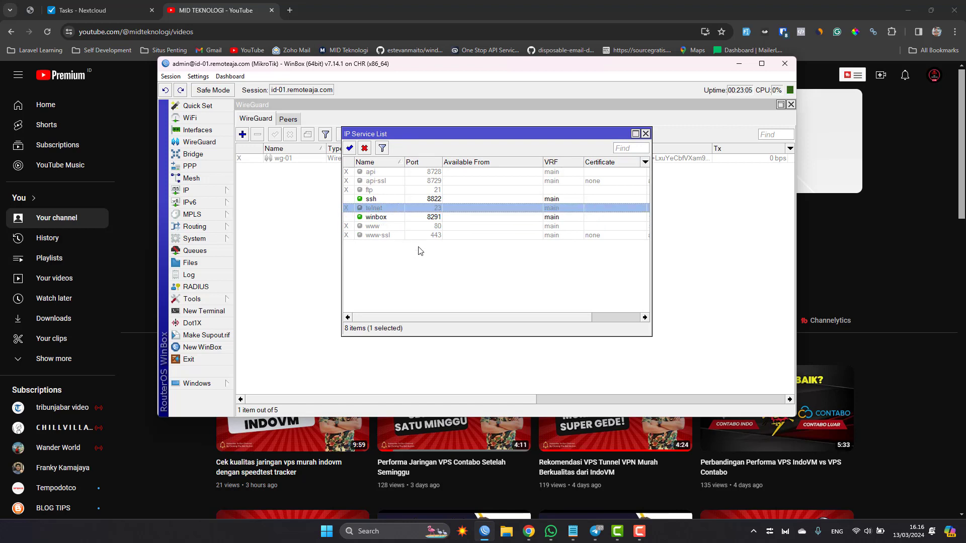
pyautogui.press('Down')
pyautogui.press('Down')
pyautogui.press('Down')
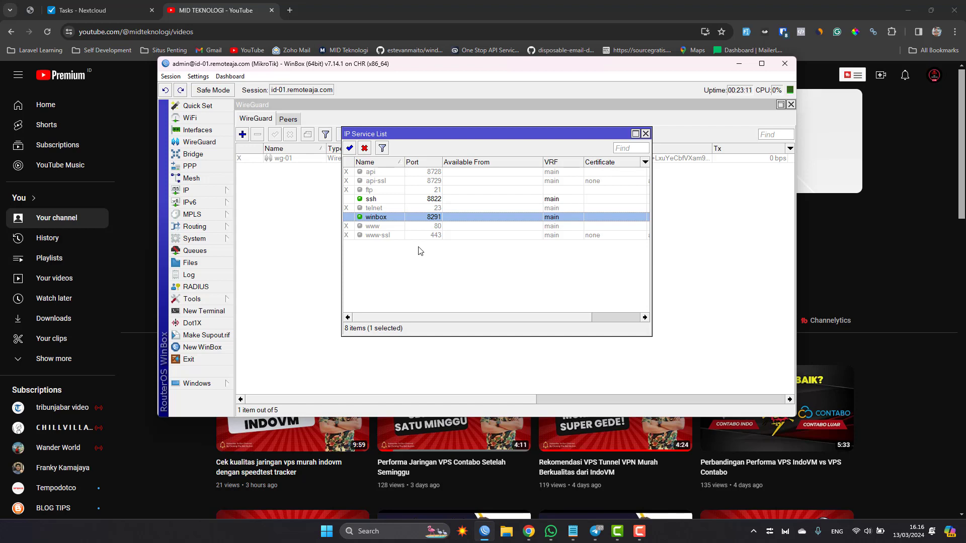
# Step: Inspect the port setting of the ssh service and close the IP service windows without changes
pyautogui.press('Up')
pyautogui.press('Up')
pyautogui.press('Return')
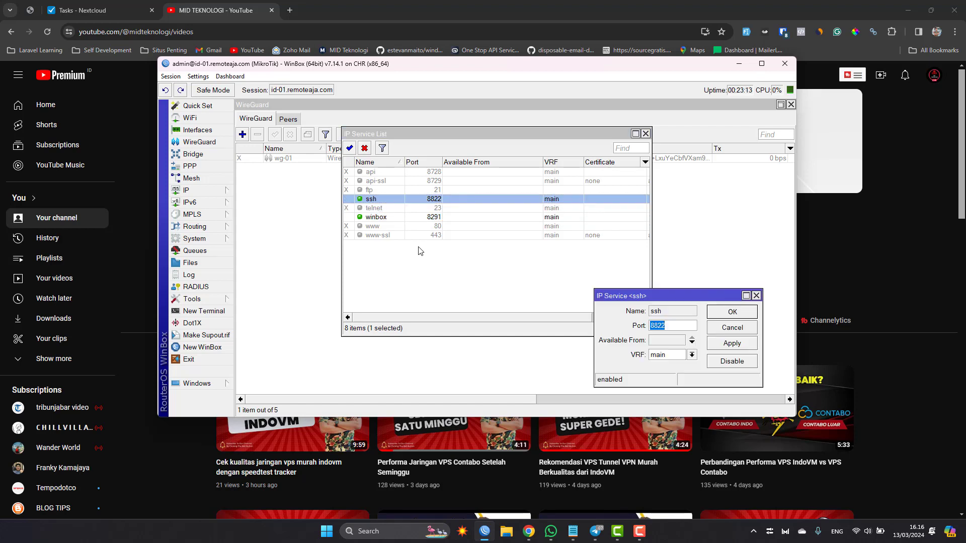
pyautogui.moveTo(723, 297); pyautogui.dragTo(498, 213)
pyautogui.click(455, 241)
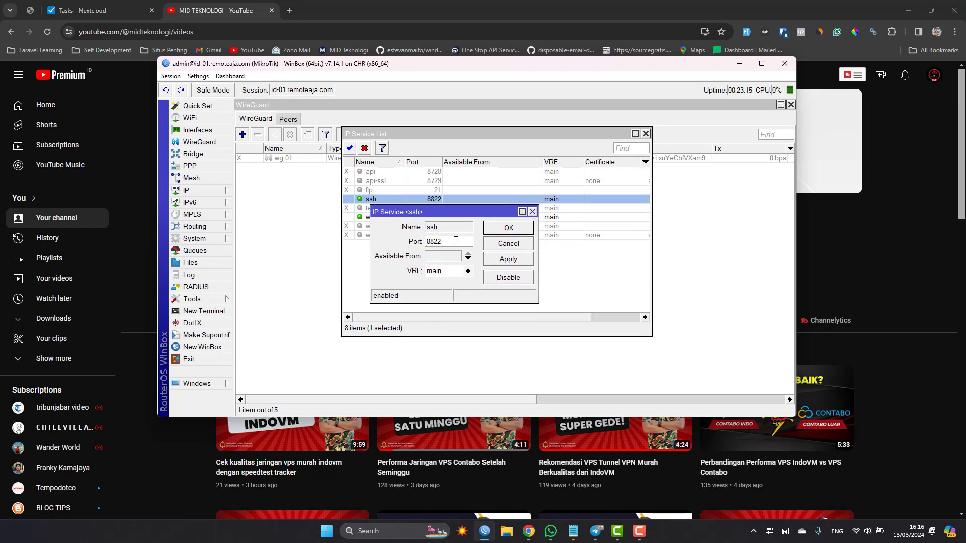
pyautogui.doubleClick(460, 241)
pyautogui.press('Escape')
# Step: Check the installed RouterOS package for updates, view the available update channels, and close the package windows
pyautogui.press('Escape')
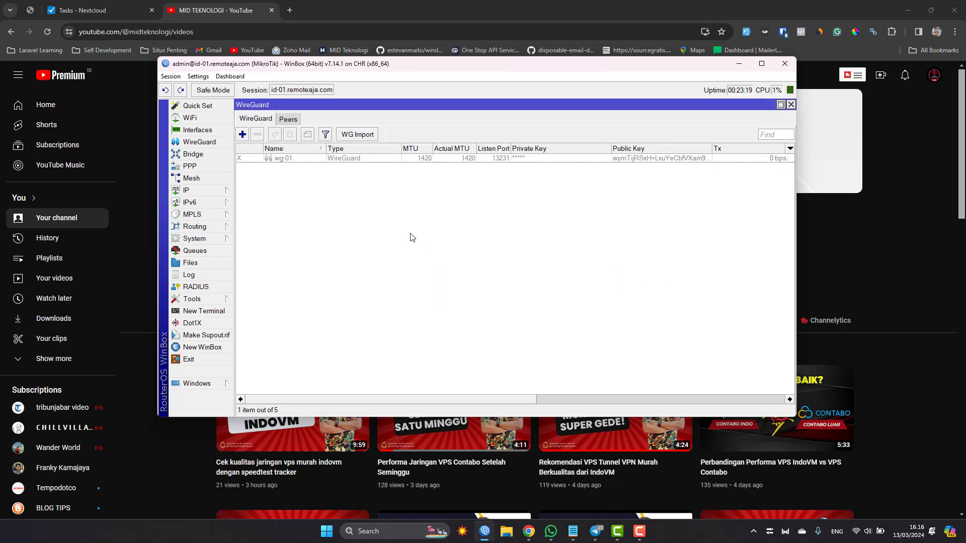
pyautogui.press('Escape')
pyautogui.press('Escape')
pyautogui.click(219, 238)
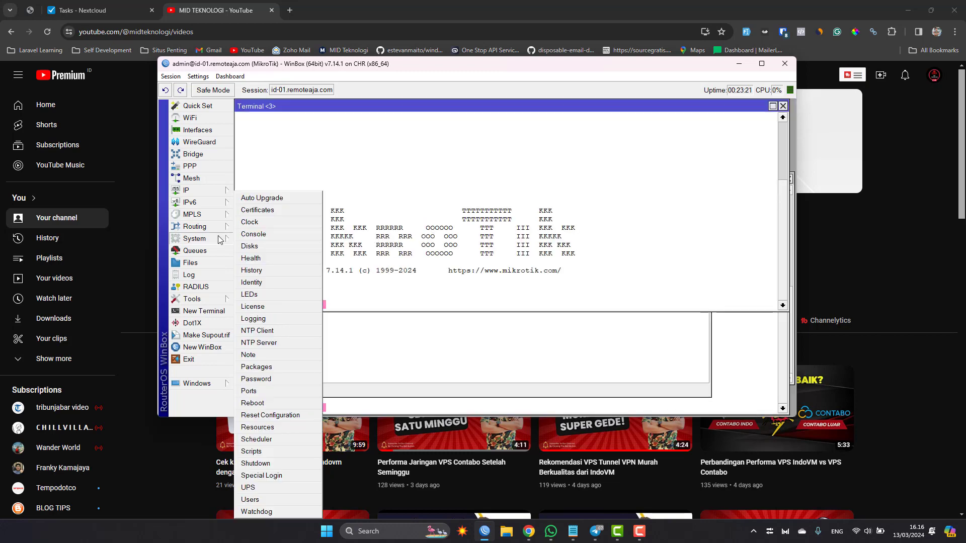
pyautogui.click(276, 369)
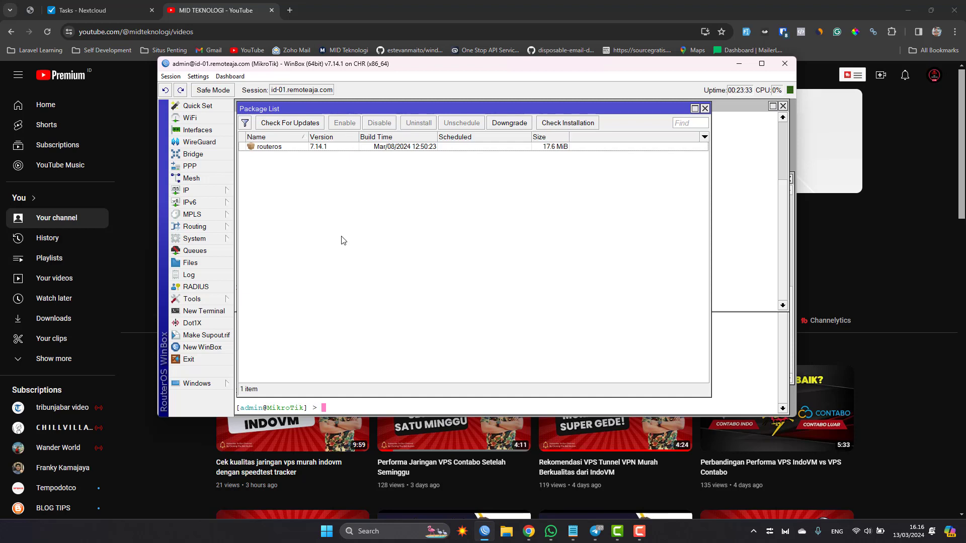
pyautogui.click(287, 124)
pyautogui.click(409, 123)
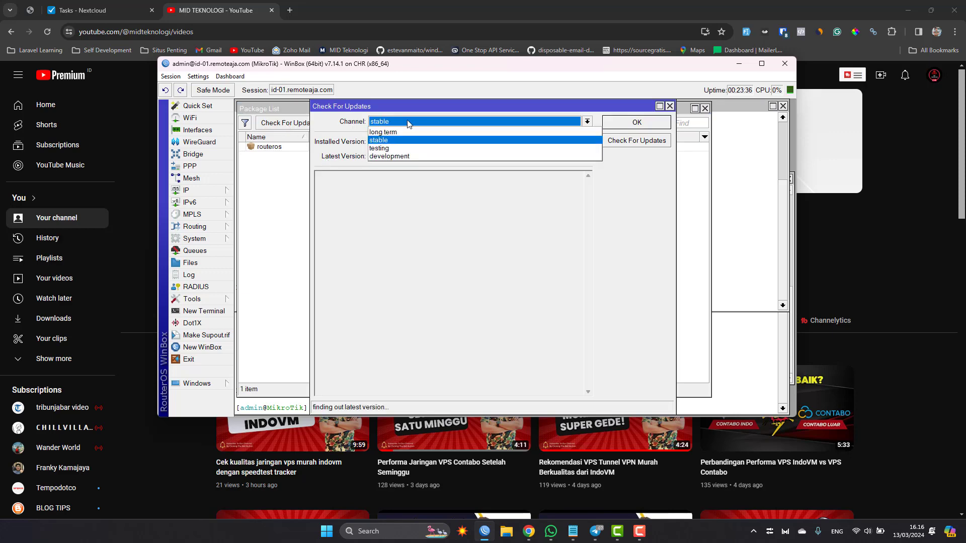
pyautogui.click(401, 201)
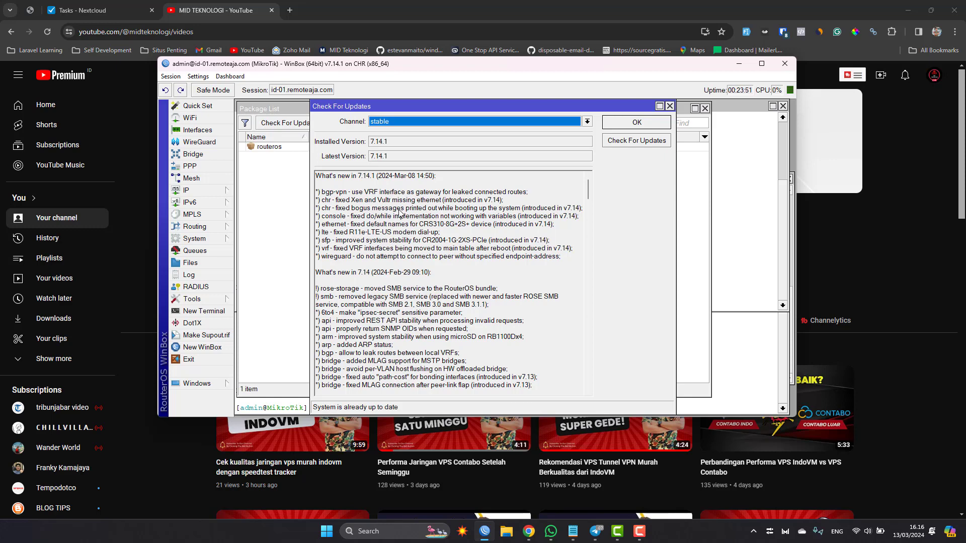
pyautogui.press('Escape')
pyautogui.press('Escape')
# Step: Review the wg-01 WireGuard interface and its list of peers
pyautogui.click(195, 143)
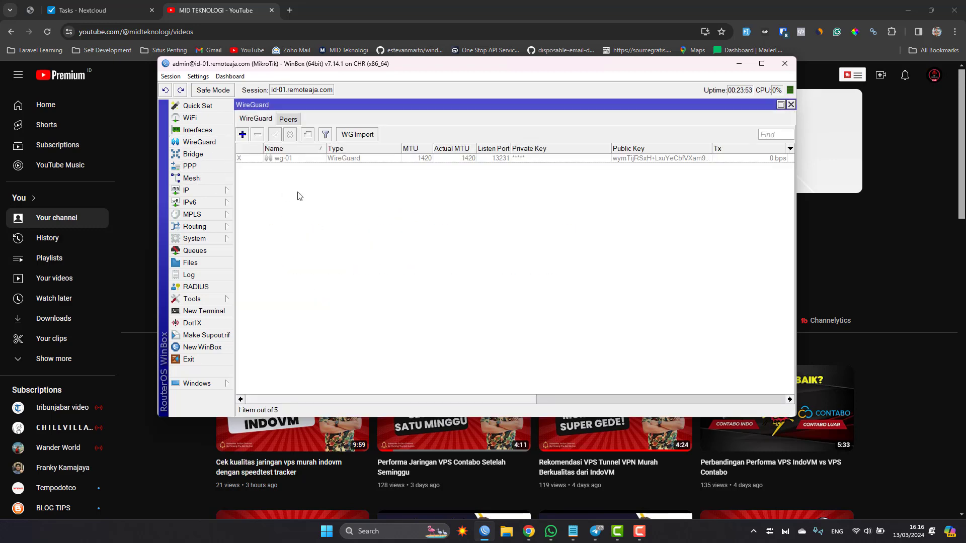
pyautogui.click(316, 159)
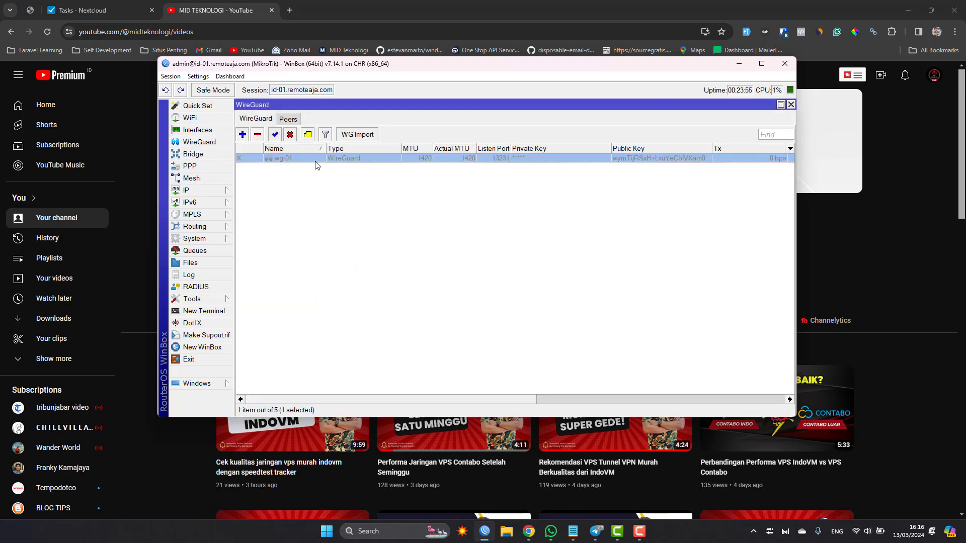
pyautogui.click(288, 120)
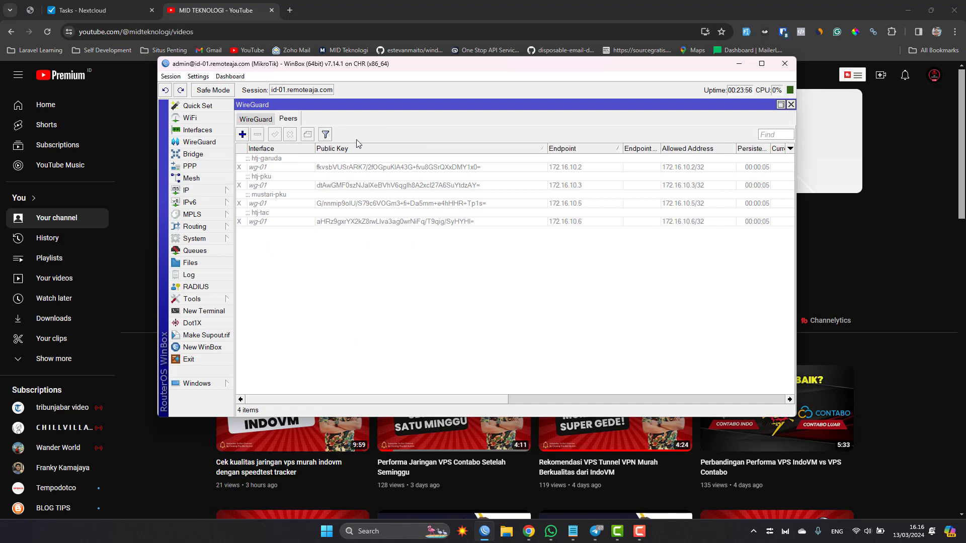
pyautogui.click(259, 119)
pyautogui.click(323, 160)
# Step: Look over the router's stored files and close the file list
pyautogui.click(190, 262)
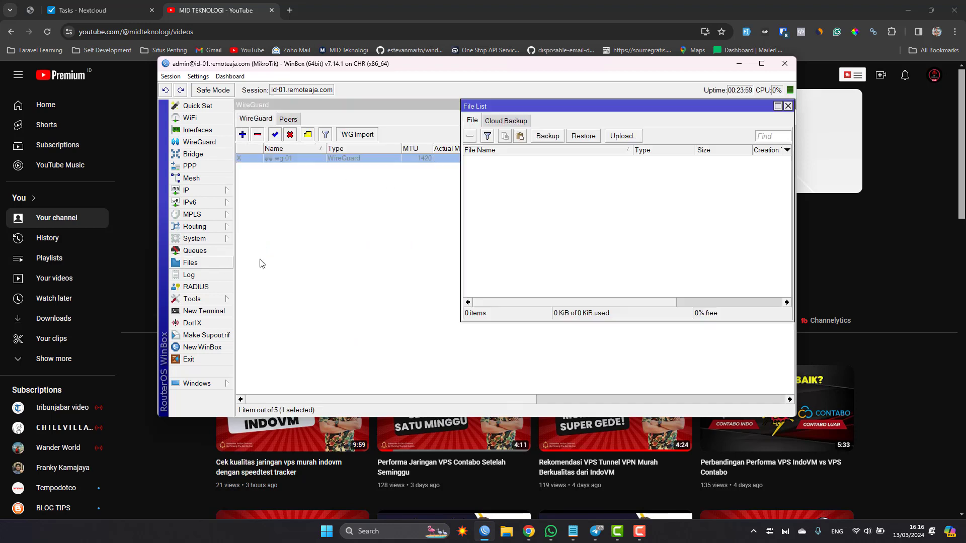
pyautogui.click(539, 178)
pyautogui.click(469, 138)
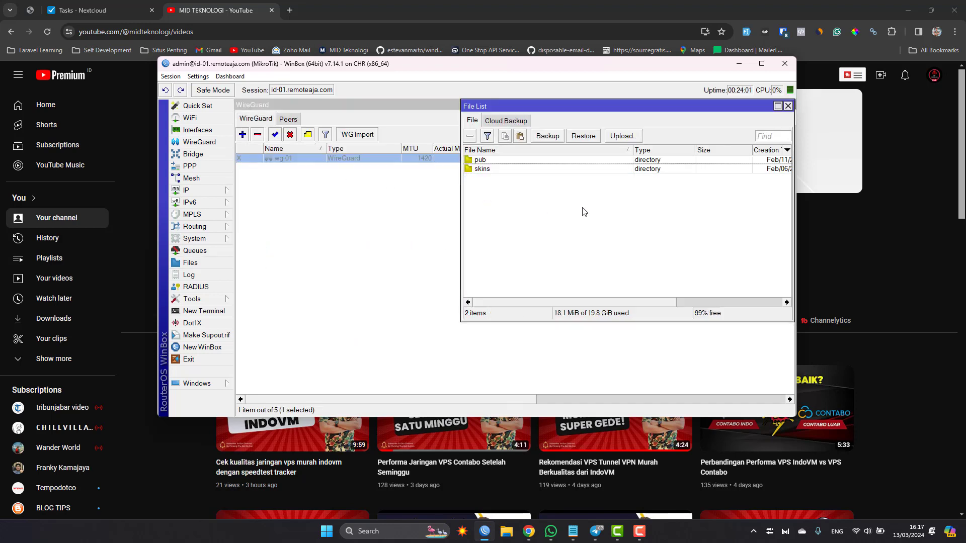
pyautogui.press('Escape')
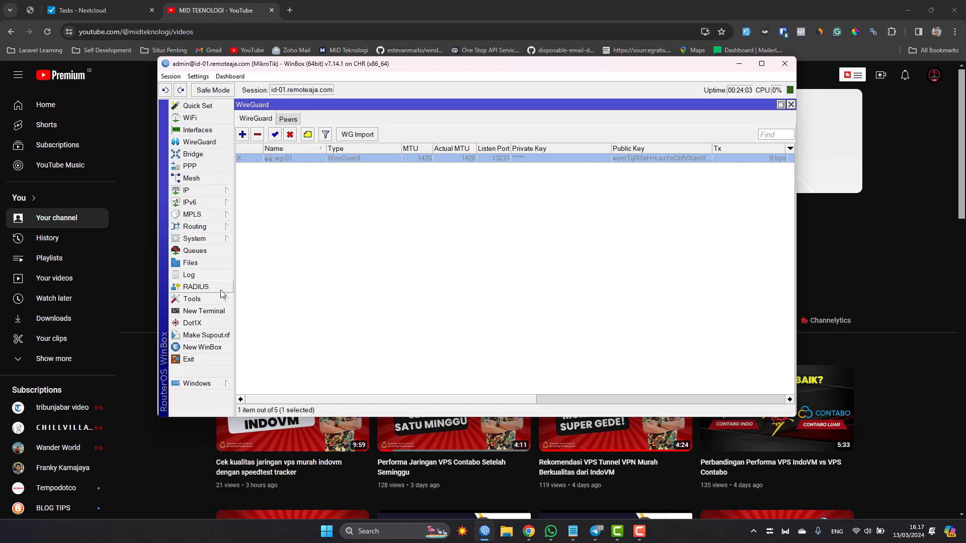
# Step: Export the wg-01 configuration from a new terminal with interface/wireguard/wg-export file=midwireguard wg-01
pyautogui.click(204, 311)
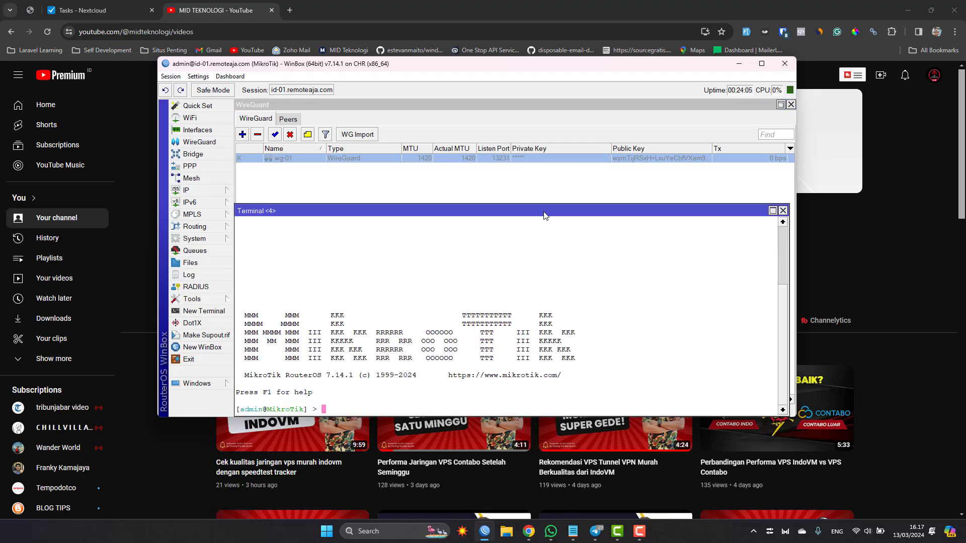
pyautogui.moveTo(544, 216); pyautogui.dragTo(554, 163)
pyautogui.write('interface/')
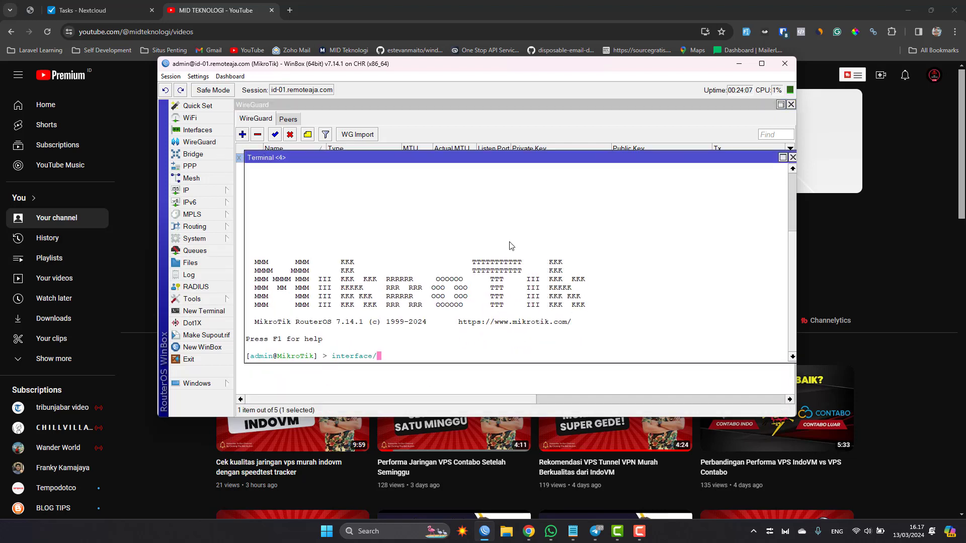
pyautogui.write('wir')
pyautogui.press('BackSpace')
pyautogui.write('ireguard/wg-export file=')
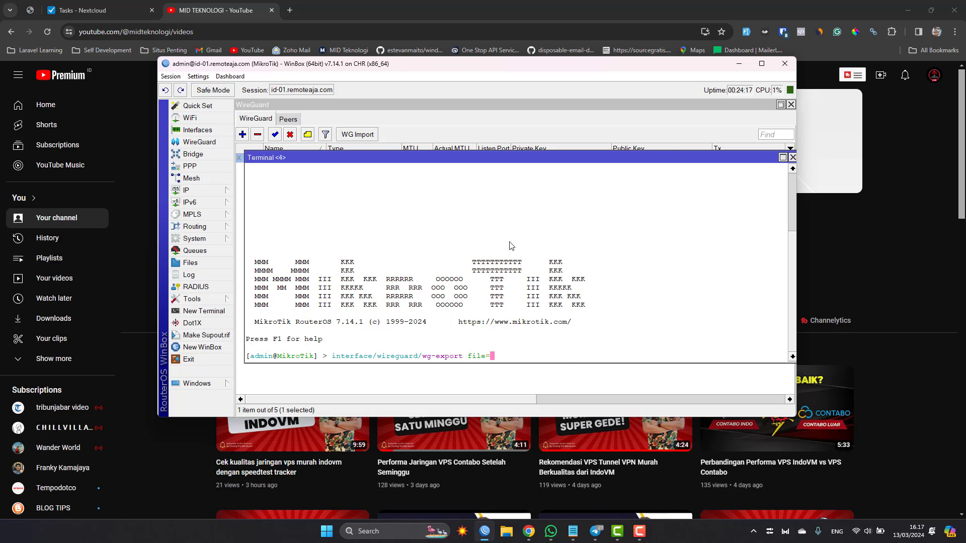
pyautogui.write('midwireguard')
pyautogui.press('Tab')
pyautogui.press('Tab')
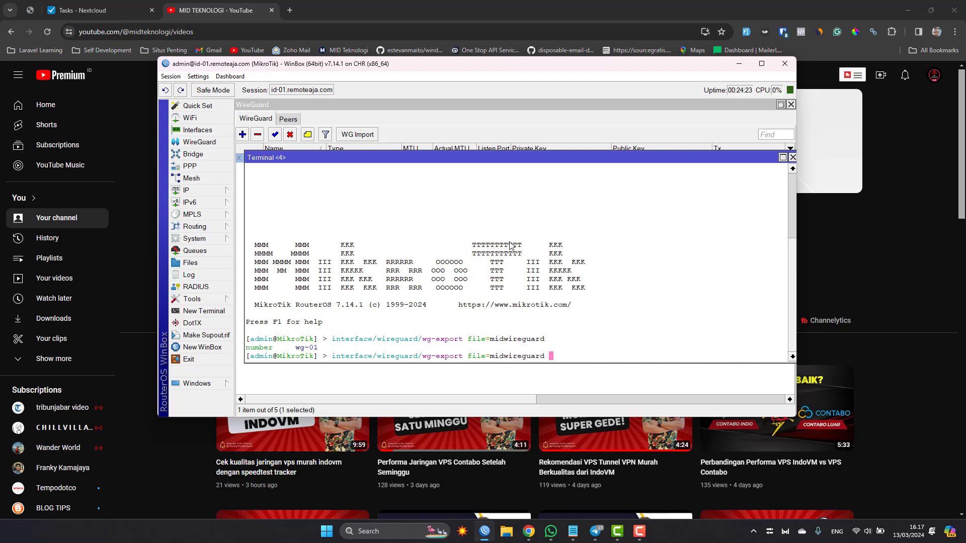
pyautogui.write('wg-01')
pyautogui.press('Return')
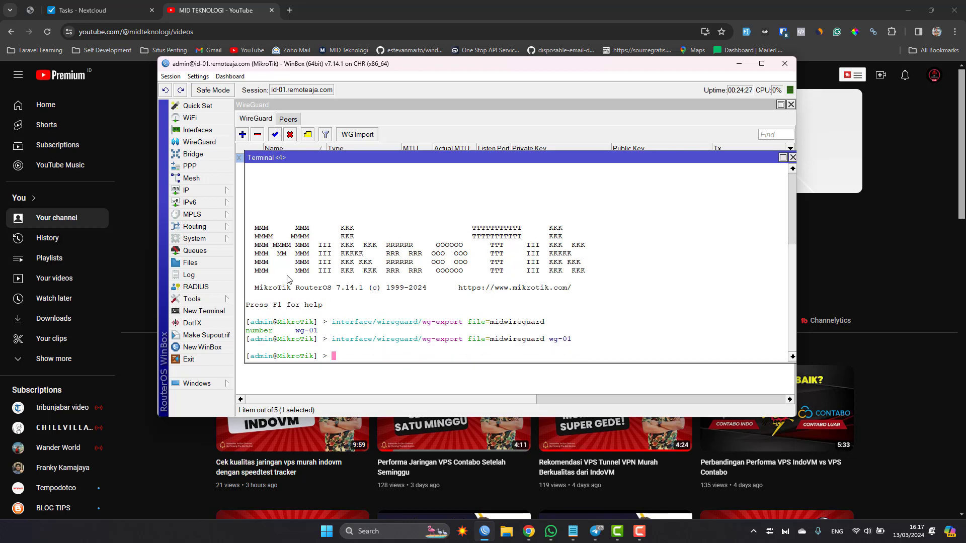
# Step: Locate the exported midwireguard file in the router's file list and close the WireGuard window
pyautogui.click(190, 262)
pyautogui.click(516, 161)
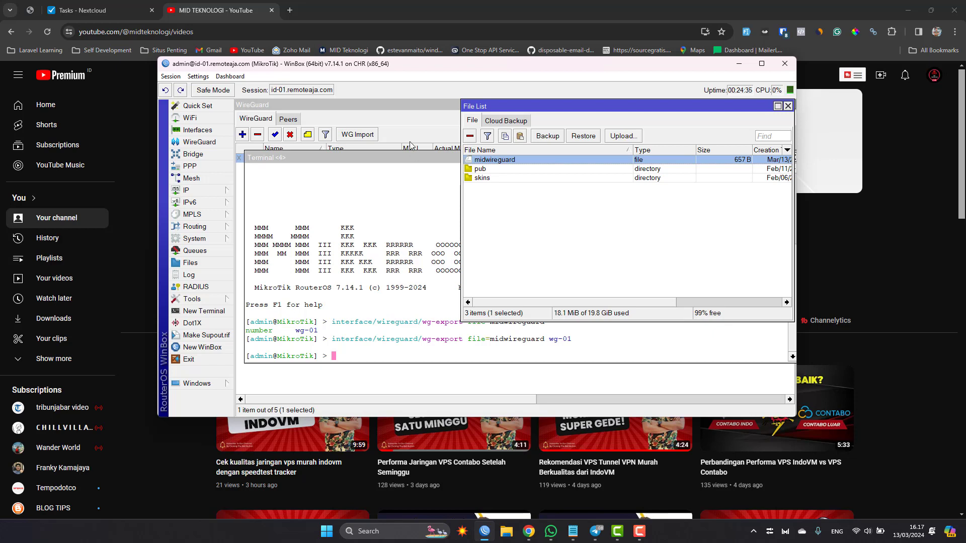
pyautogui.click(409, 186)
pyautogui.click(412, 134)
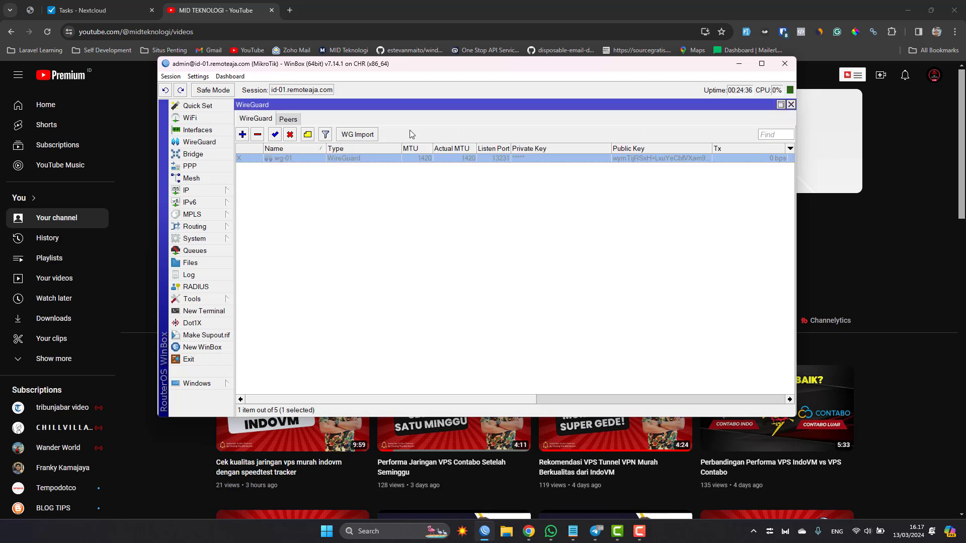
pyautogui.click(393, 167)
pyautogui.click(390, 159)
pyautogui.click(342, 222)
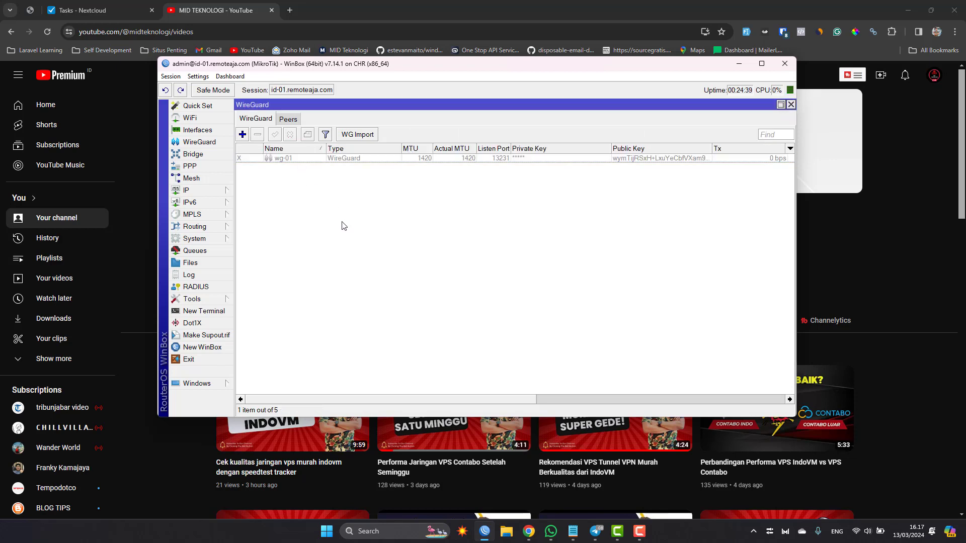
pyautogui.press('Escape')
# Step: Try to import the exported file in the terminal with interface/wireguard/wg-import file=midwireguard, and highlight the command's response
pyautogui.write('inter')
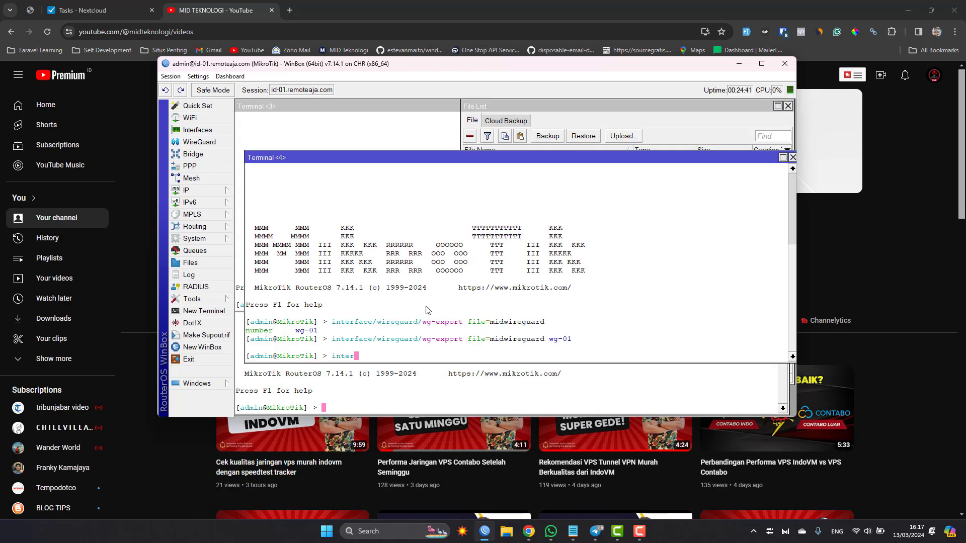
pyautogui.write('face/wireguard/wg-import fil')
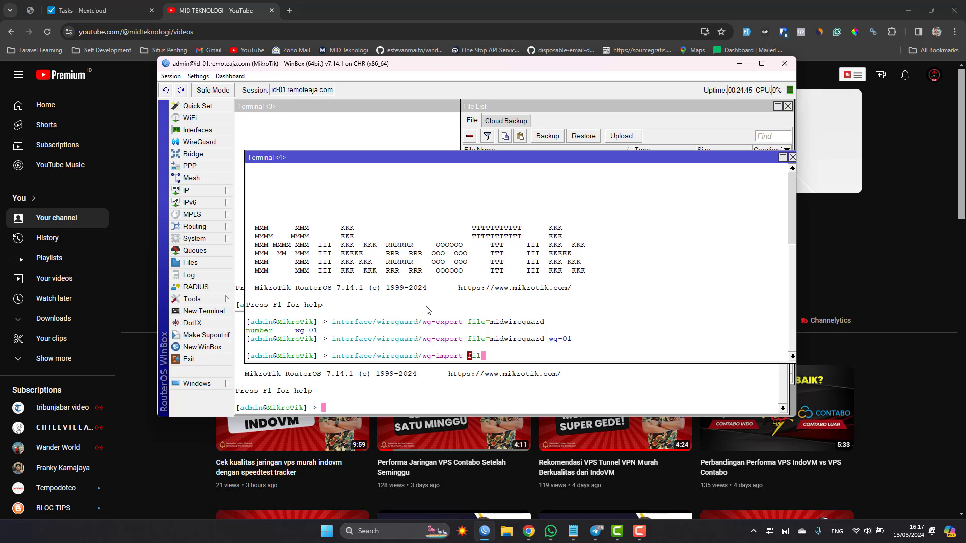
pyautogui.write('e=midwireguard')
pyautogui.press('Return')
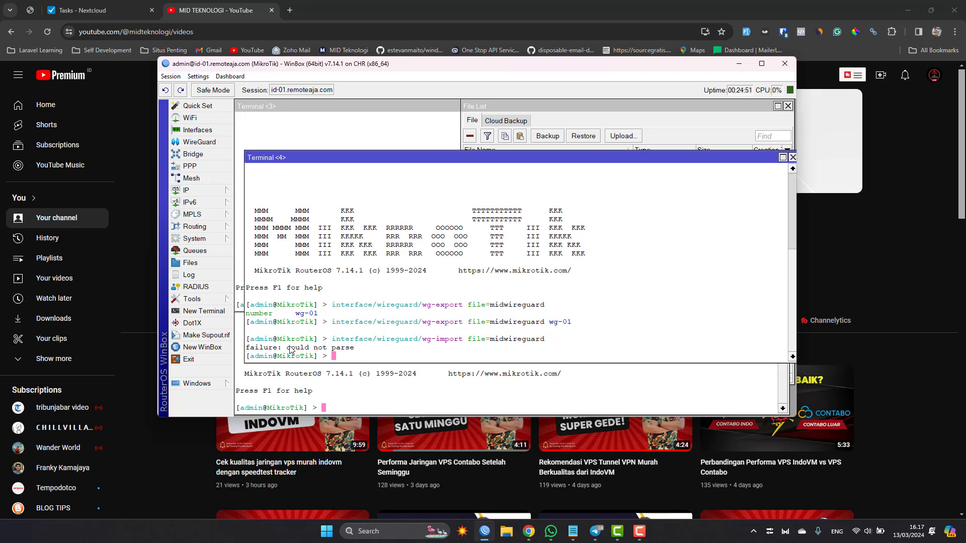
pyautogui.moveTo(290, 347)
pyautogui.mouseDown()
pyautogui.moveTo(366, 348)
pyautogui.moveTo(289, 350)
pyautogui.mouseUp()
pyautogui.click(367, 347)
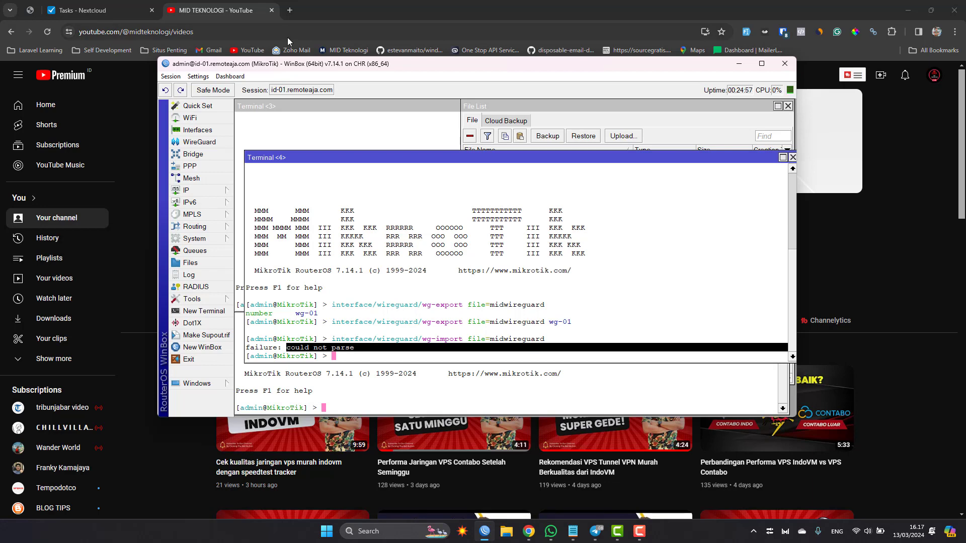
# Step: Switch to Chrome, open a new tab and start looking up mikrotik
pyautogui.click(295, 13)
pyautogui.click(294, 8)
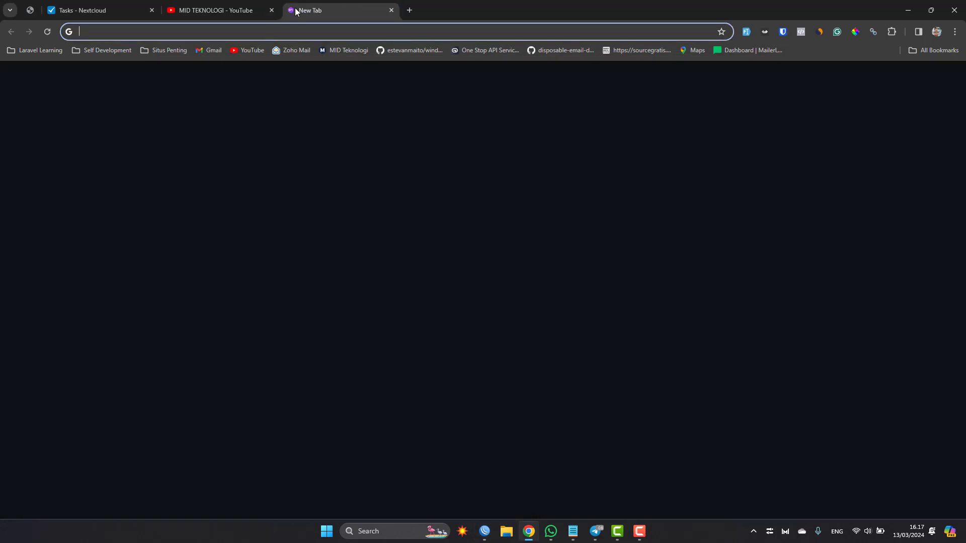
pyautogui.write('mi')
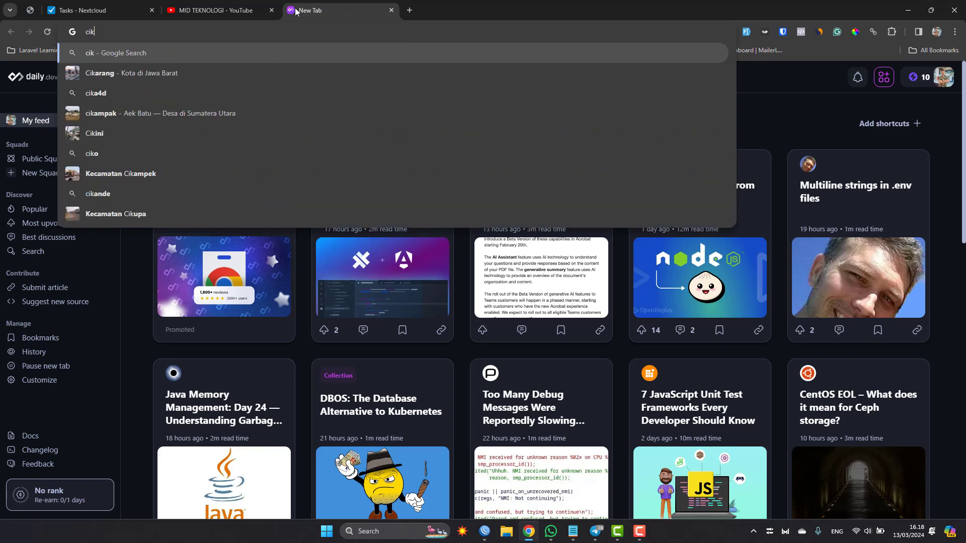
pyautogui.write('krotikk')
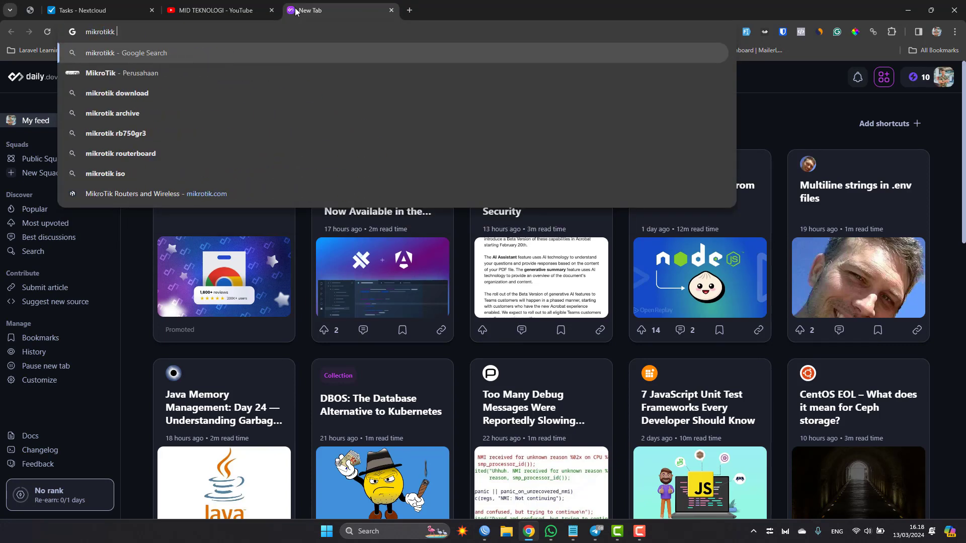
pyautogui.press('BackSpace')
pyautogui.press('Up')
pyautogui.press('Up')
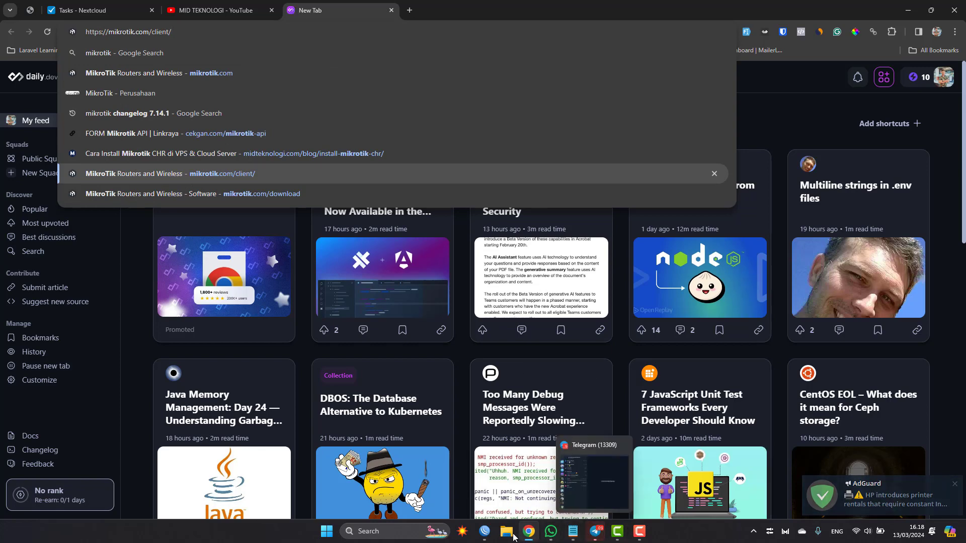
# Step: Copy the import error text from the WinBox terminal and search Google for it in the new Chrome tab
pyautogui.click(484, 531)
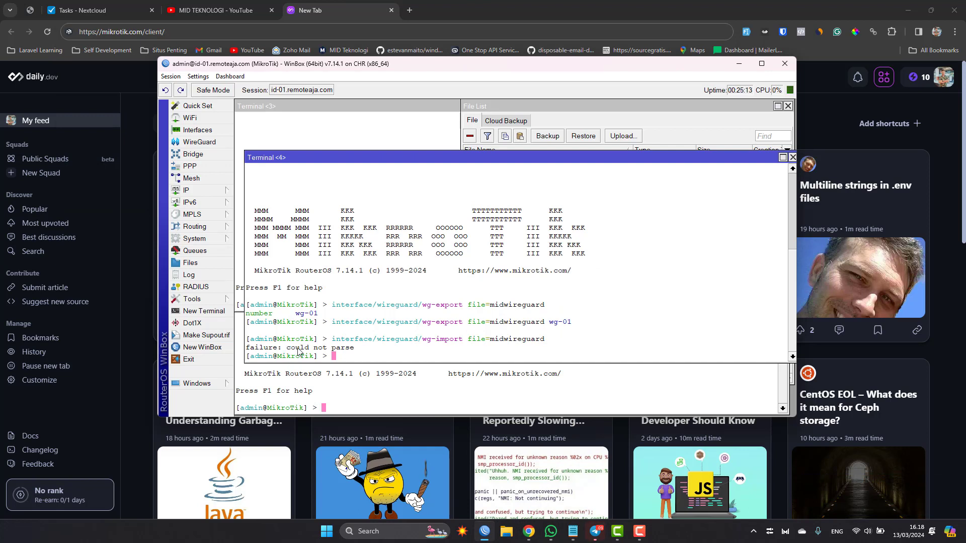
pyautogui.moveTo(351, 349); pyautogui.dragTo(250, 356)
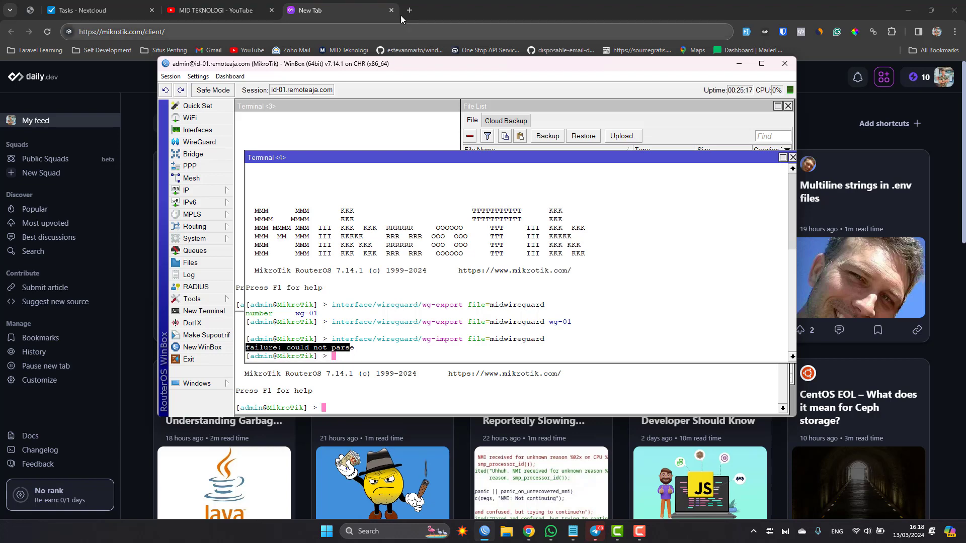
pyautogui.click(402, 31)
pyautogui.write('failure: could not pars')
pyautogui.press('Return')
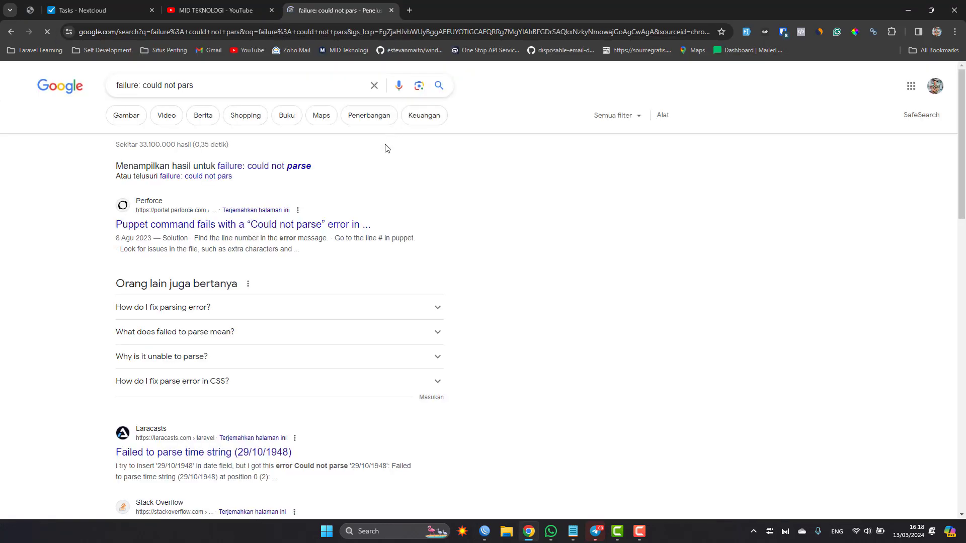
# Step: Add mikrotik wireguard before the error text in the search and open MikroTik's WireGuard documentation page
pyautogui.scroll(-4, 374, 164)
pyautogui.scroll(4, 375, 163)
pyautogui.tripleClick(290, 84)
pyautogui.press('Home')
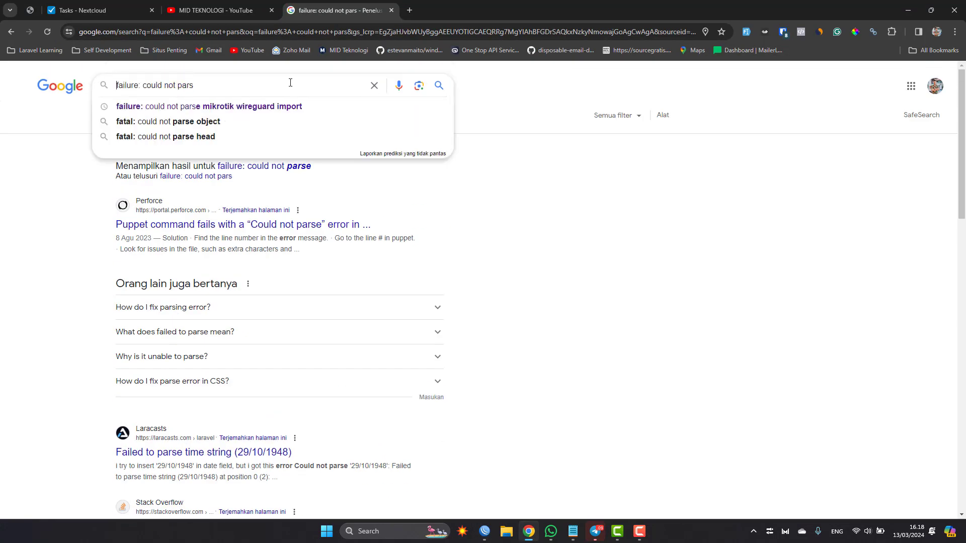
pyautogui.write('mikrotik wireguard')
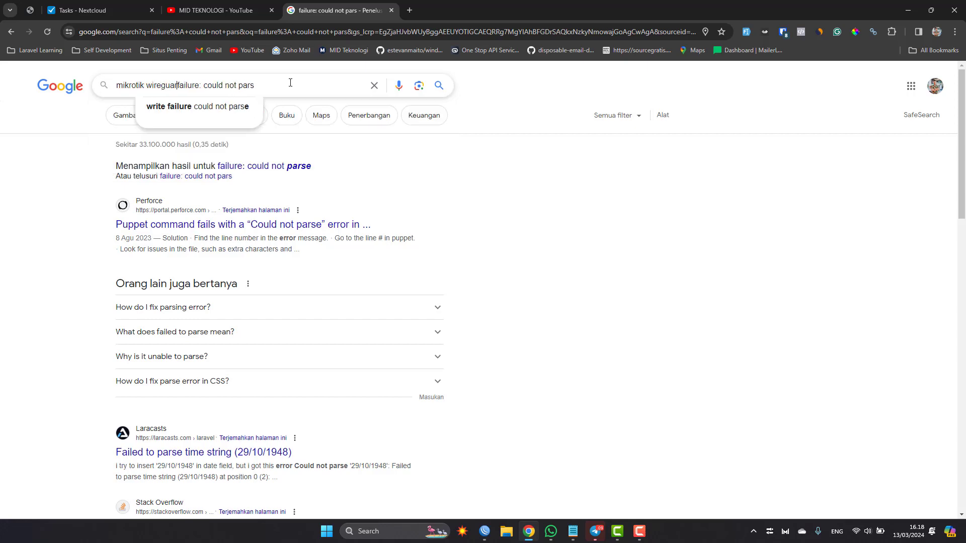
pyautogui.press('Return')
pyautogui.scroll(-3, 301, 151)
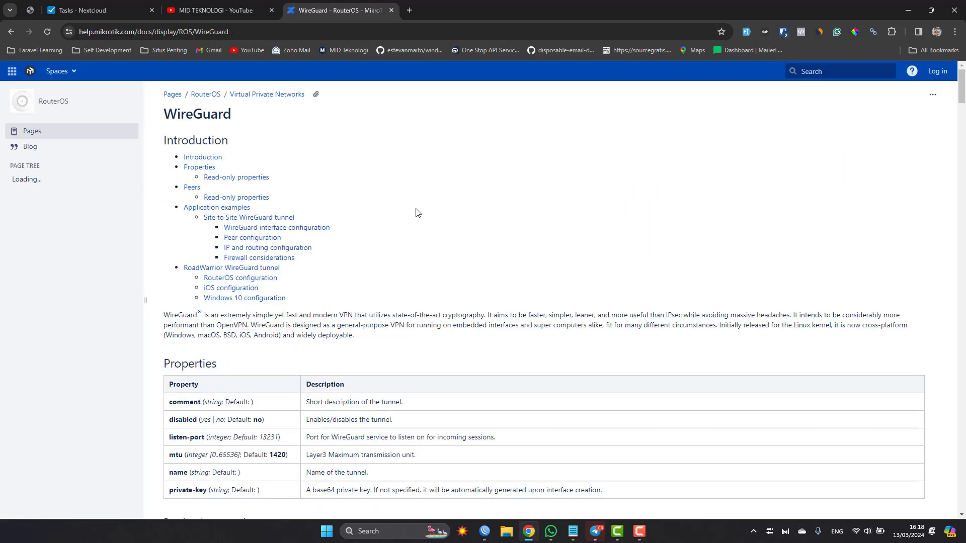
# Step: Find the text "not parse" on the WireGuard documentation page
pyautogui.hotkey('ctrl', 'f')
pyautogui.write('not parse')
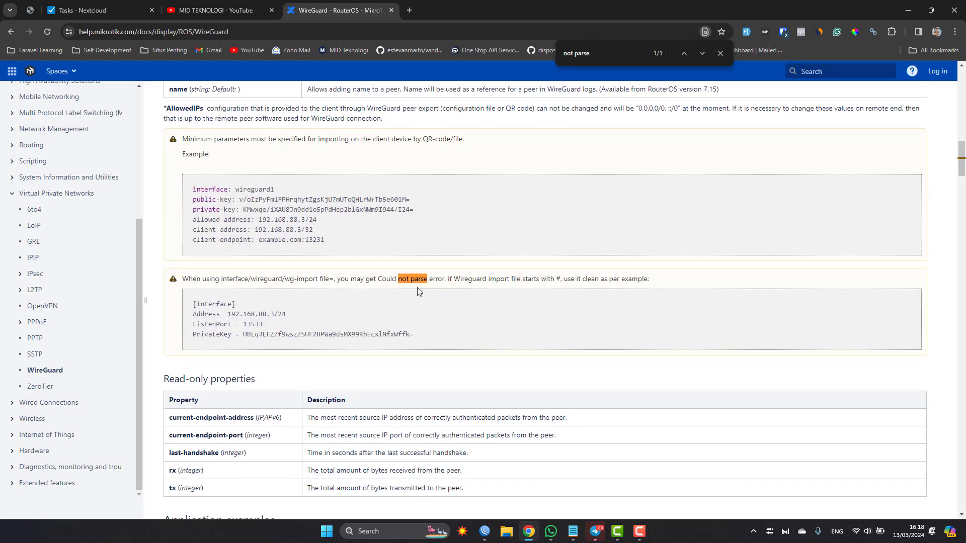
pyautogui.scroll(-3, 382, 221)
pyautogui.press('Escape')
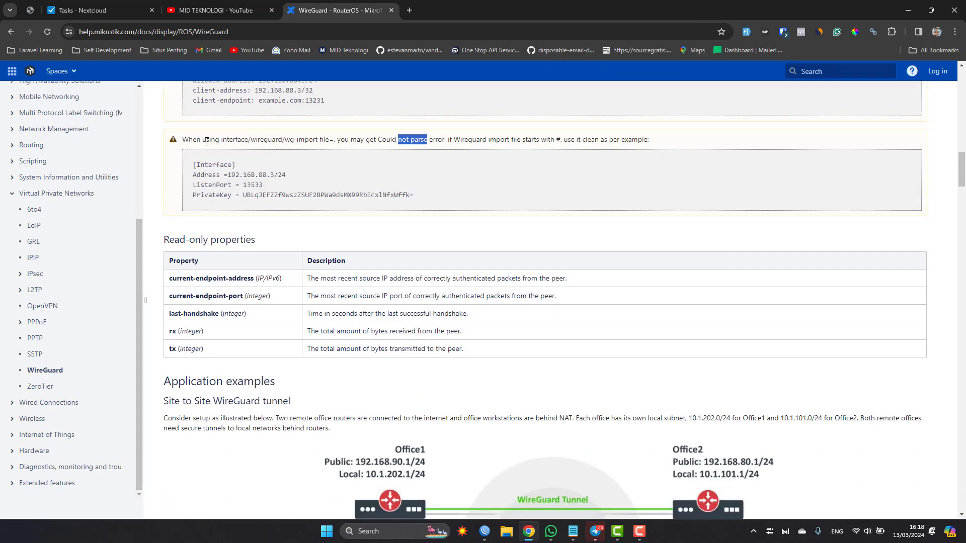
# Step: Read the documentation note on the wg-import parse error, highlighting the # condition and the clean [Interface] example
pyautogui.moveTo(206, 140); pyautogui.dragTo(237, 166)
pyautogui.click(218, 143)
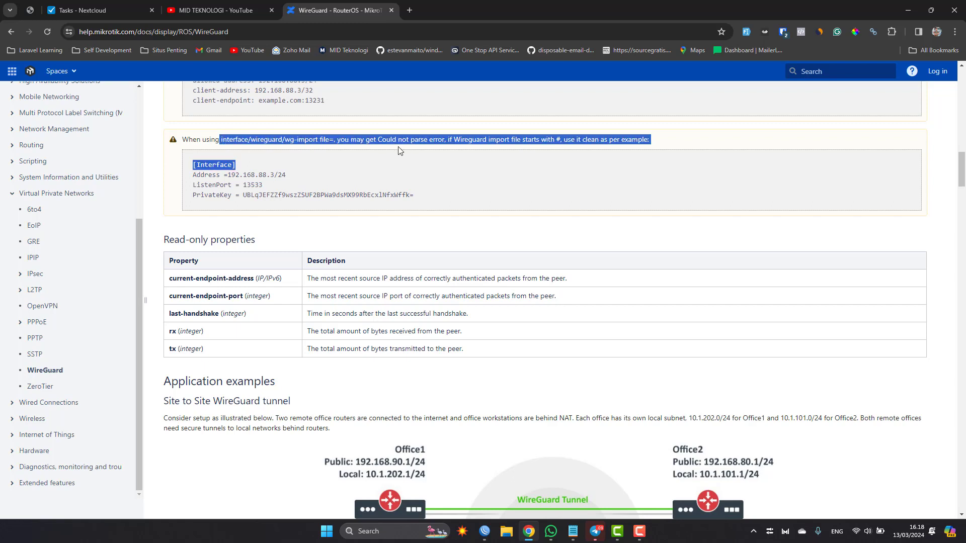
pyautogui.click(391, 149)
pyautogui.moveTo(362, 139); pyautogui.dragTo(561, 144)
pyautogui.click(435, 140)
pyautogui.click(559, 140)
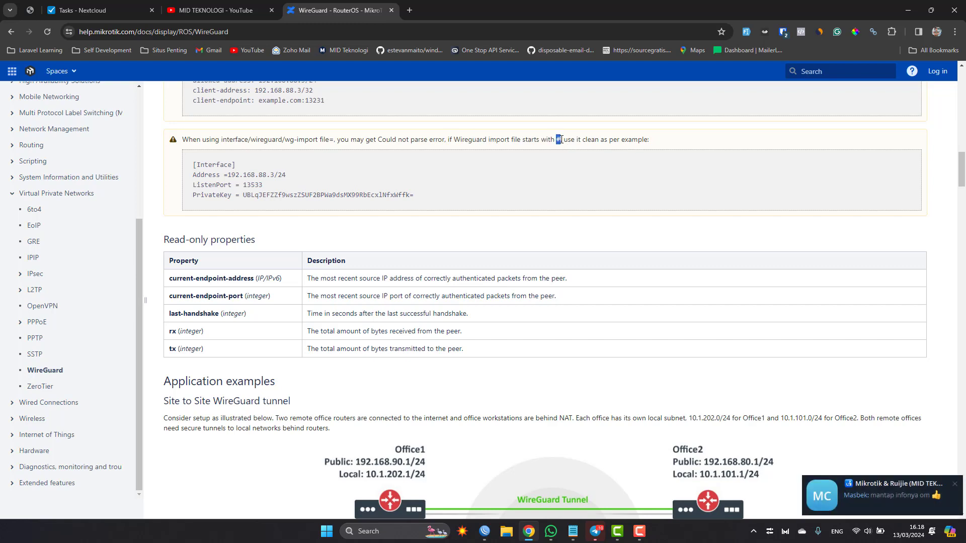
pyautogui.click(621, 150)
pyautogui.moveTo(566, 140); pyautogui.dragTo(600, 148)
pyautogui.click(414, 212)
pyautogui.moveTo(425, 198); pyautogui.dragTo(193, 164)
pyautogui.click(193, 164)
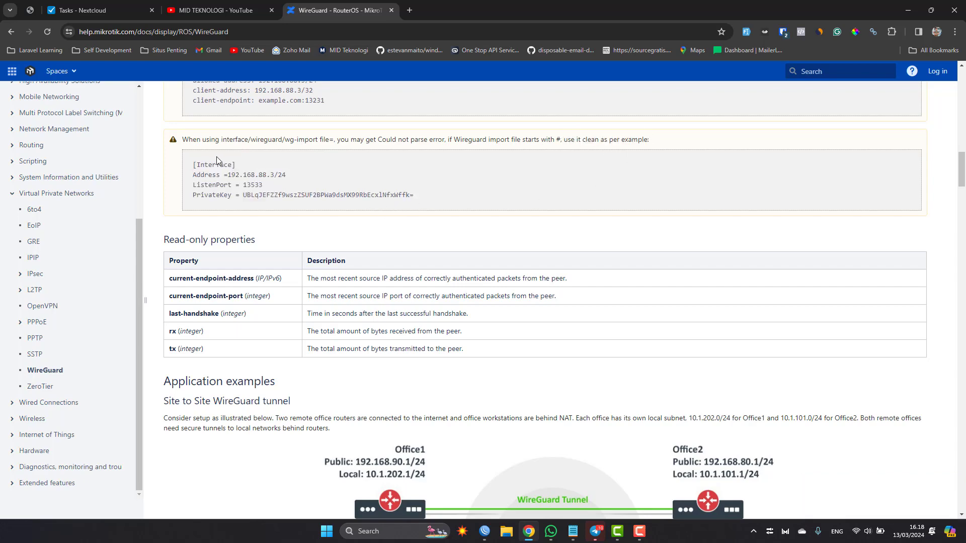
# Step: Copy the midwireguard file from WinBox's file list into the computer's Downloads folder
pyautogui.click(484, 531)
pyautogui.click(594, 123)
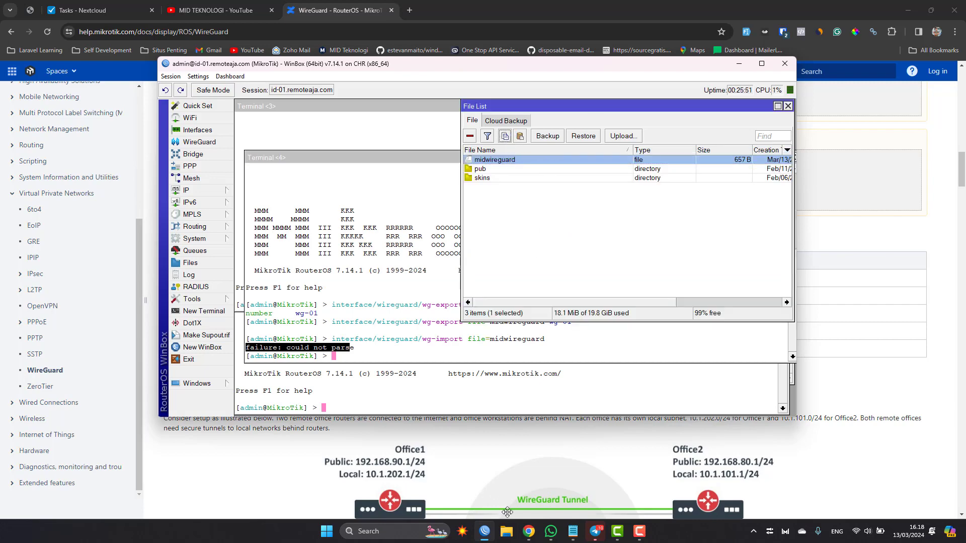
pyautogui.click(506, 531)
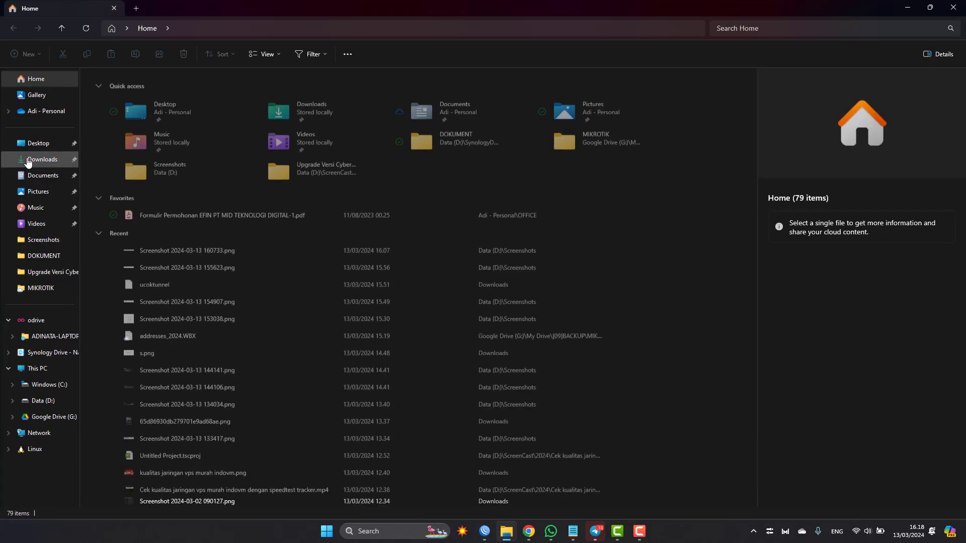
pyautogui.click(42, 159)
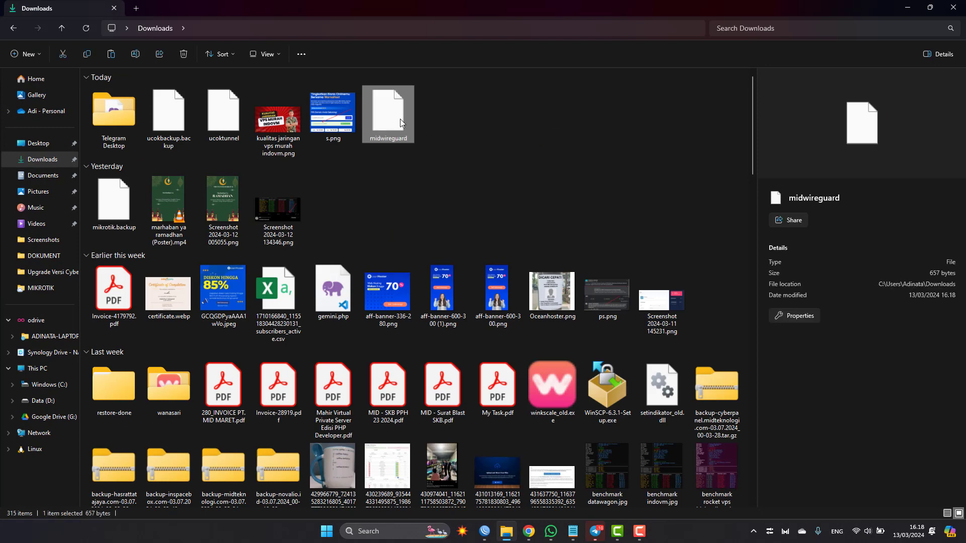
# Step: Open the downloaded midwireguard file in Notepad and place its window so the whole configuration can be read
pyautogui.rightClick(400, 119)
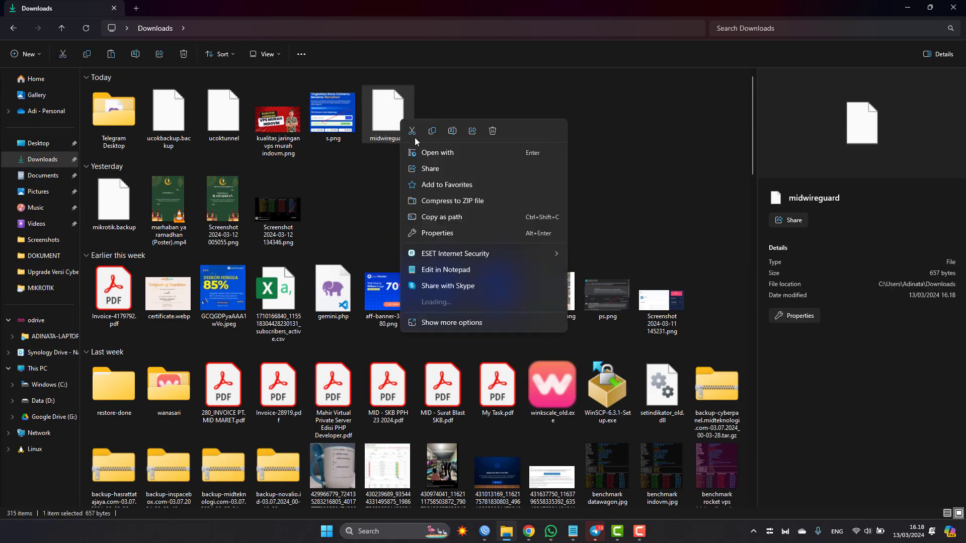
pyautogui.click(445, 150)
pyautogui.doubleClick(423, 246)
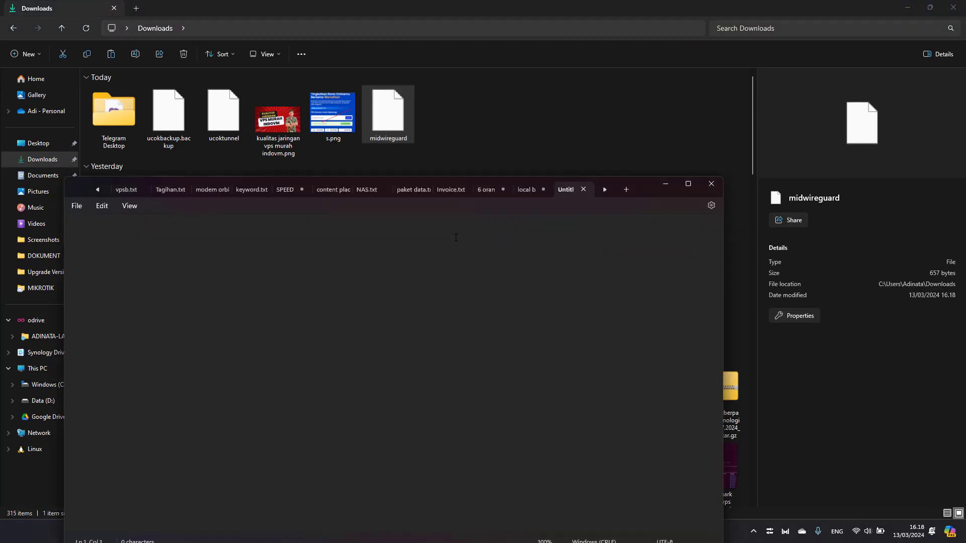
pyautogui.click(687, 185)
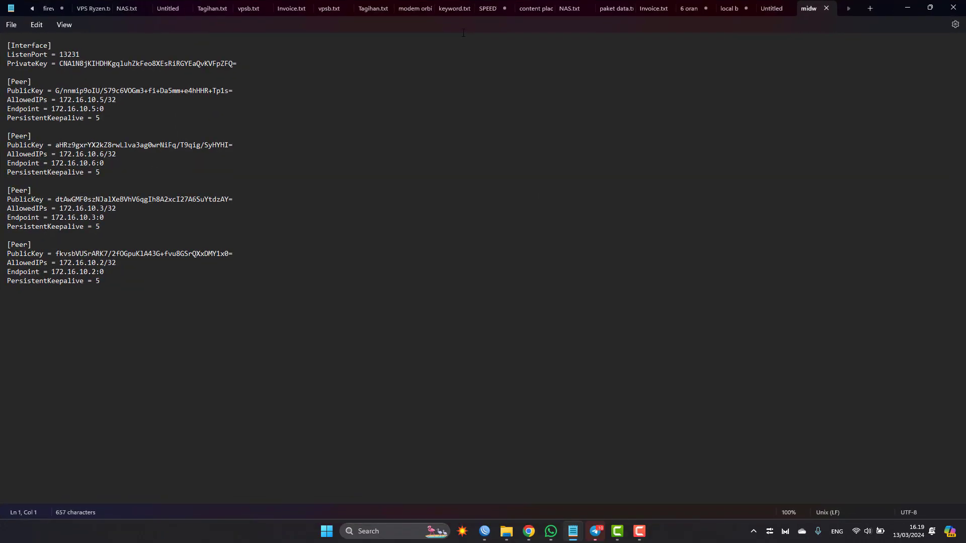
pyautogui.click(934, 5)
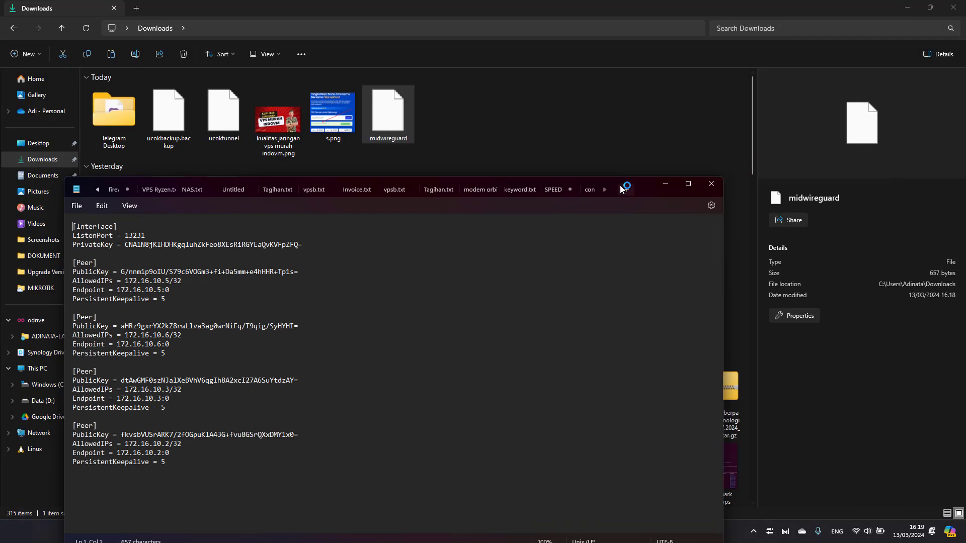
pyautogui.moveTo(648, 182); pyautogui.dragTo(790, 30)
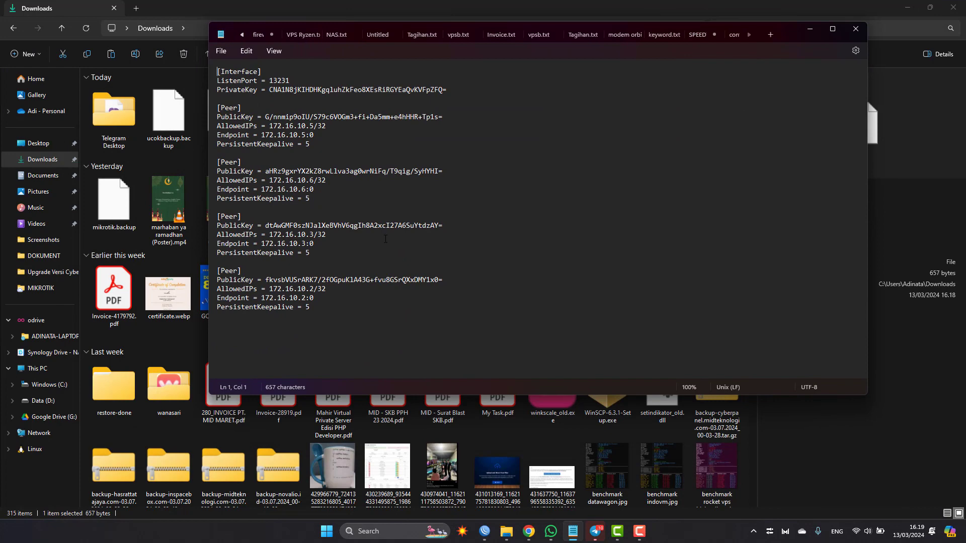
# Step: Insert a # line above the [Interface] section of the midwireguard file and remove it again
pyautogui.hotkey('ctrl', 'a')
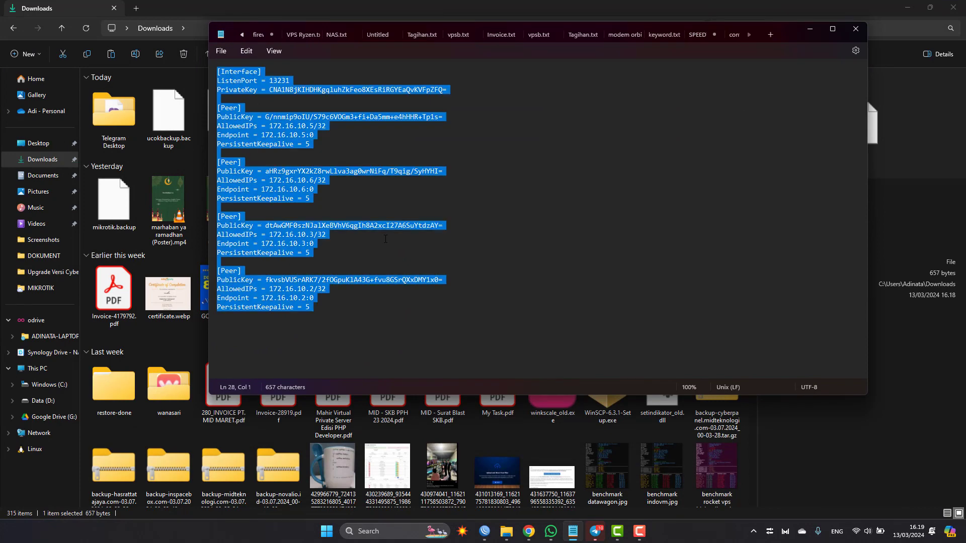
pyautogui.hotkey('ctrl', 'Home')
pyautogui.press('Return')
pyautogui.press('Up')
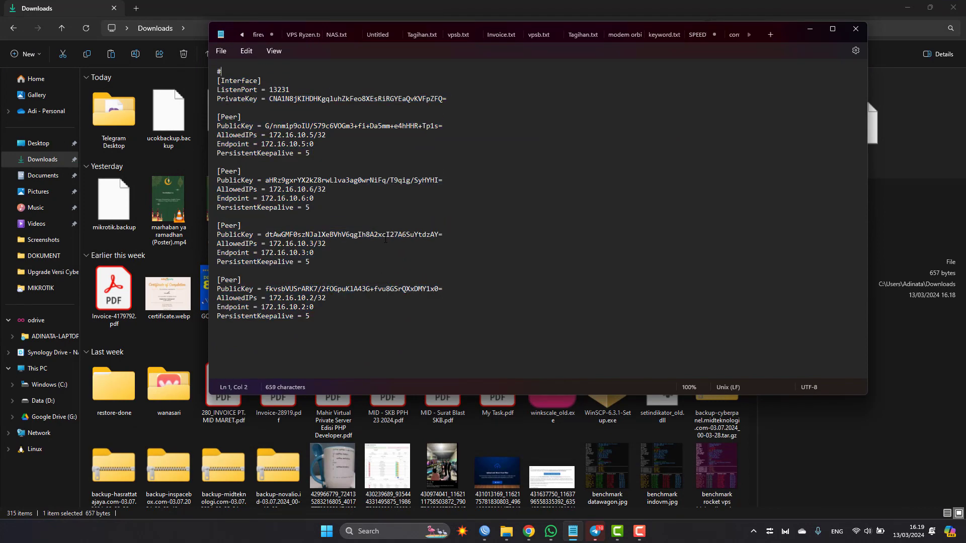
pyautogui.press('Delete')
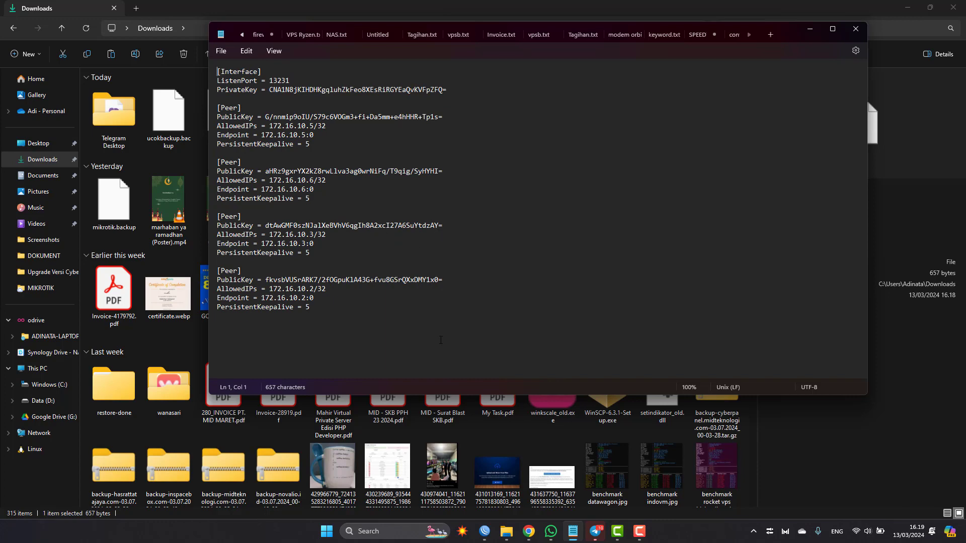
# Step: Return to WinBox and try the import again in the terminal with interface/wireguard/wg-import file=midwireguard
pyautogui.click(503, 409)
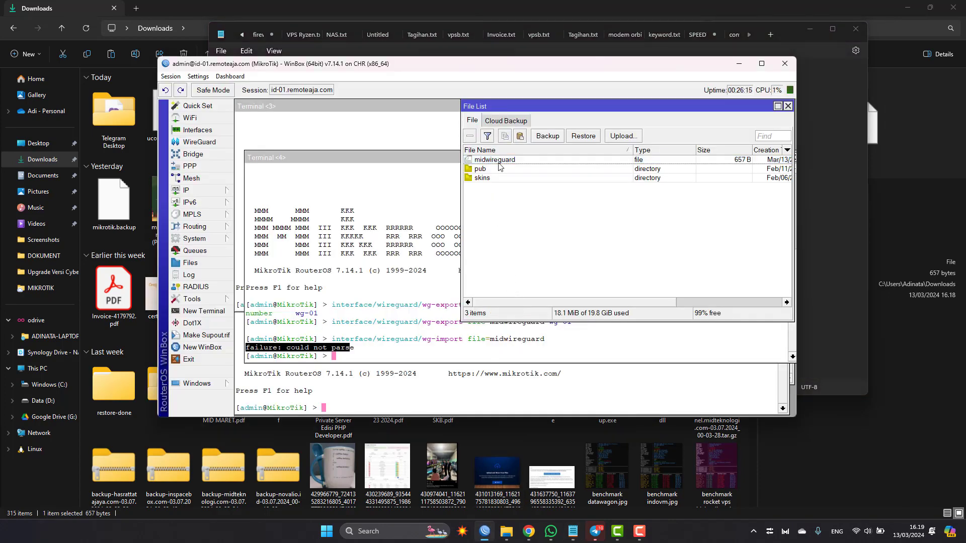
pyautogui.click(411, 286)
pyautogui.press('Up')
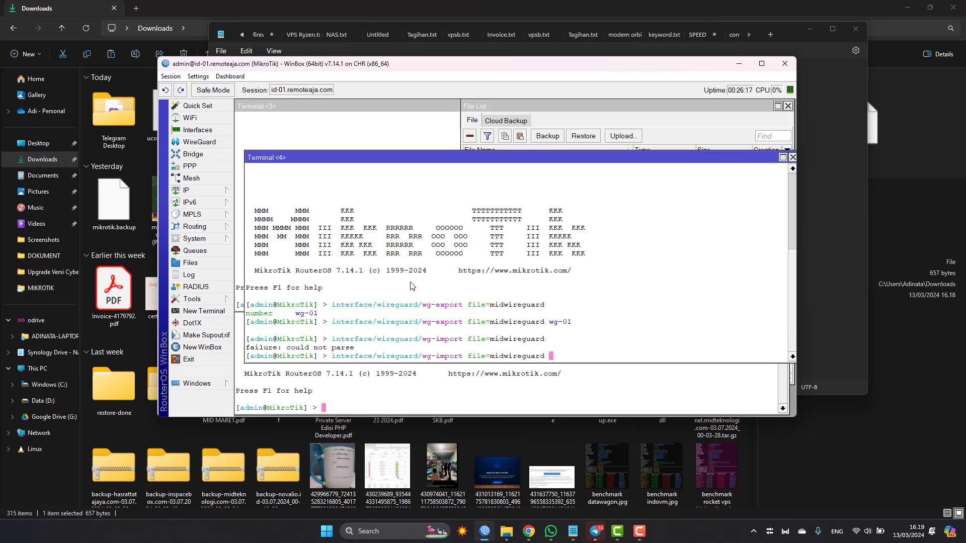
pyautogui.press('Return')
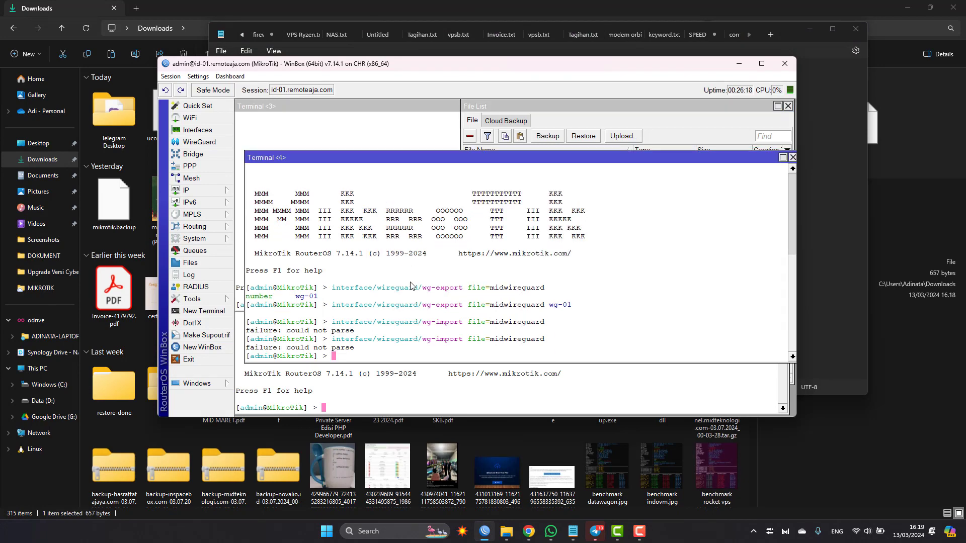
# Step: Try to import midwireguard with WG Import in the WireGuard window, dismiss the dialogs and close the window
pyautogui.click(199, 142)
pyautogui.click(352, 134)
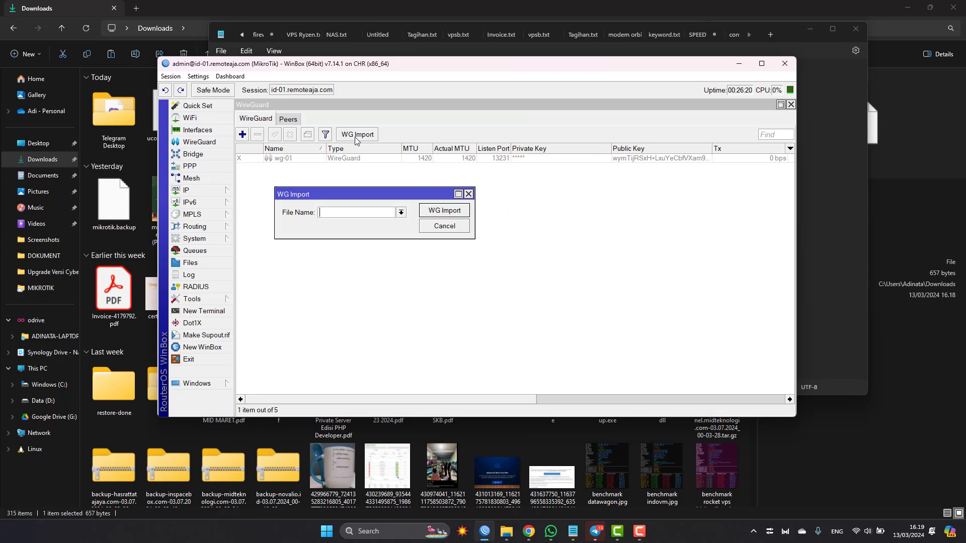
pyautogui.click(401, 212)
pyautogui.click(385, 219)
pyautogui.click(444, 210)
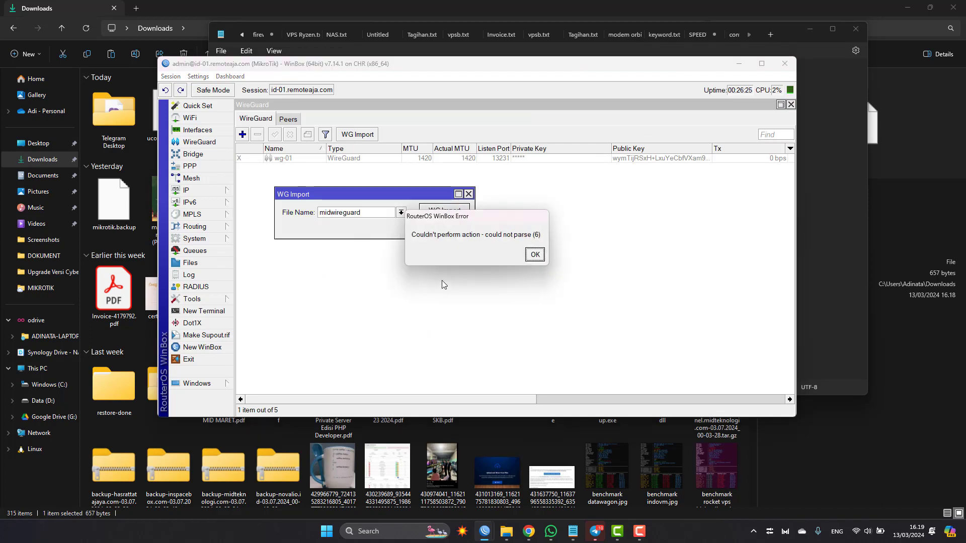
pyautogui.click(534, 254)
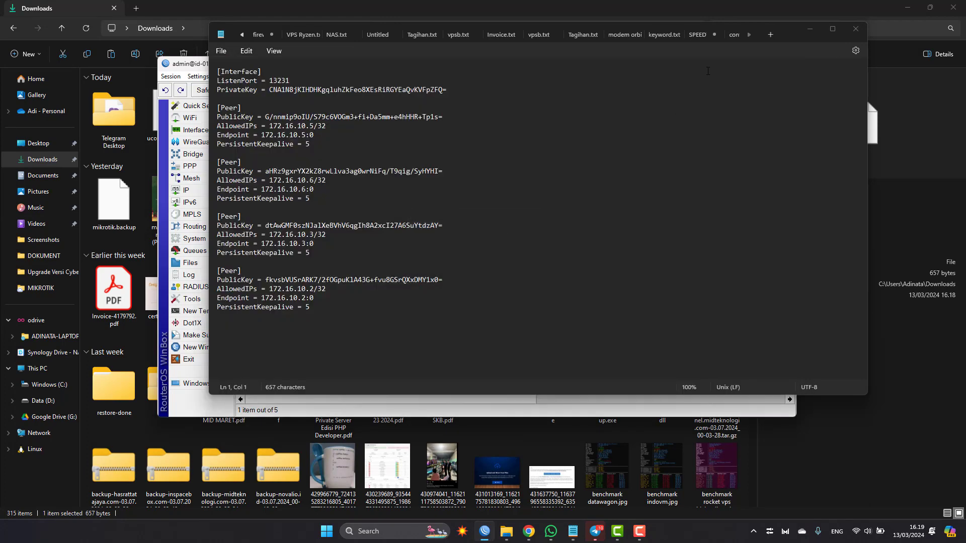
pyautogui.click(810, 28)
pyautogui.click(442, 225)
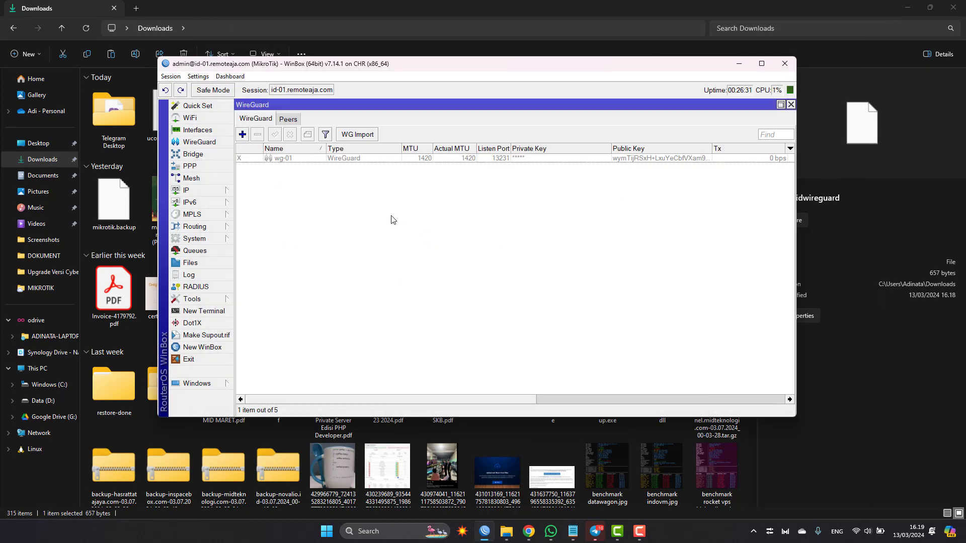
pyautogui.press('Escape')
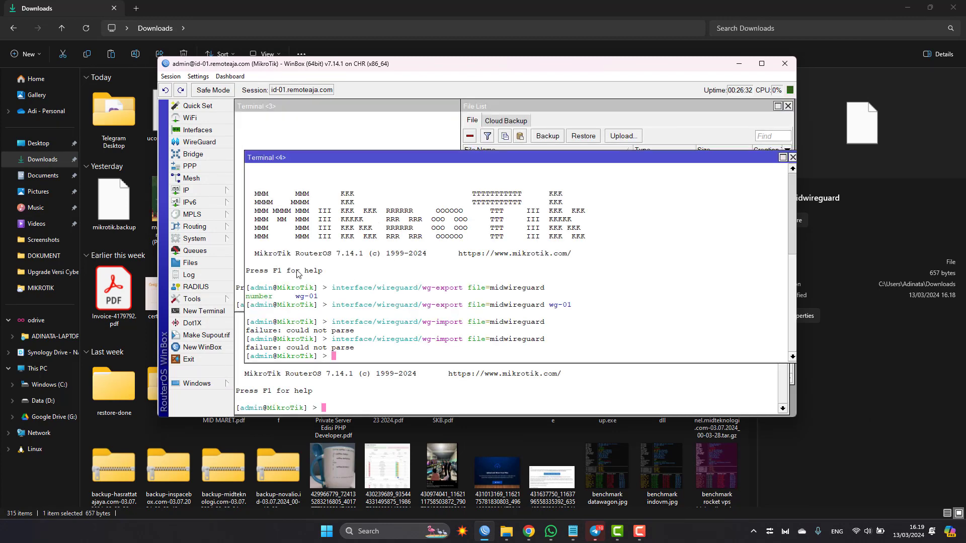
# Step: Create a router backup named vpstunnel from the file list and select the resulting backup file
pyautogui.click(211, 265)
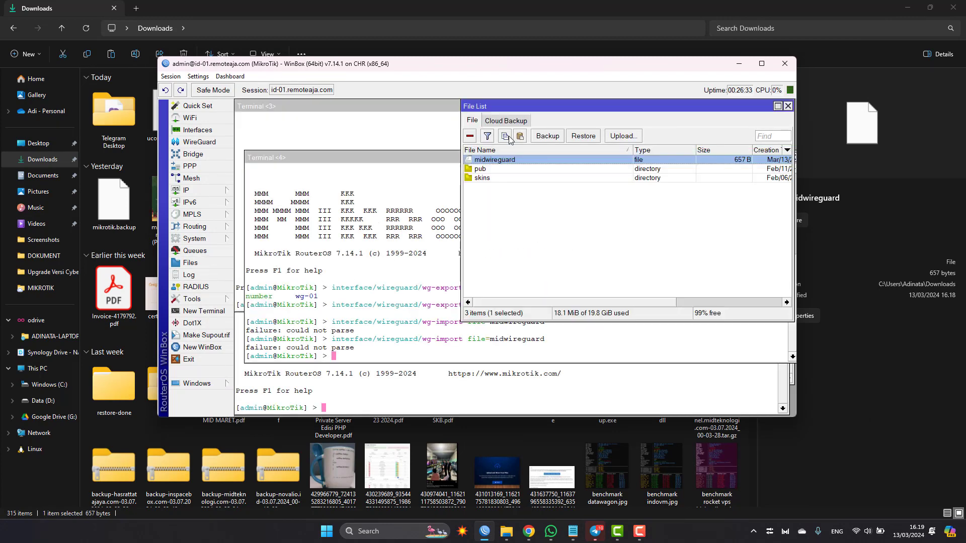
pyautogui.click(546, 137)
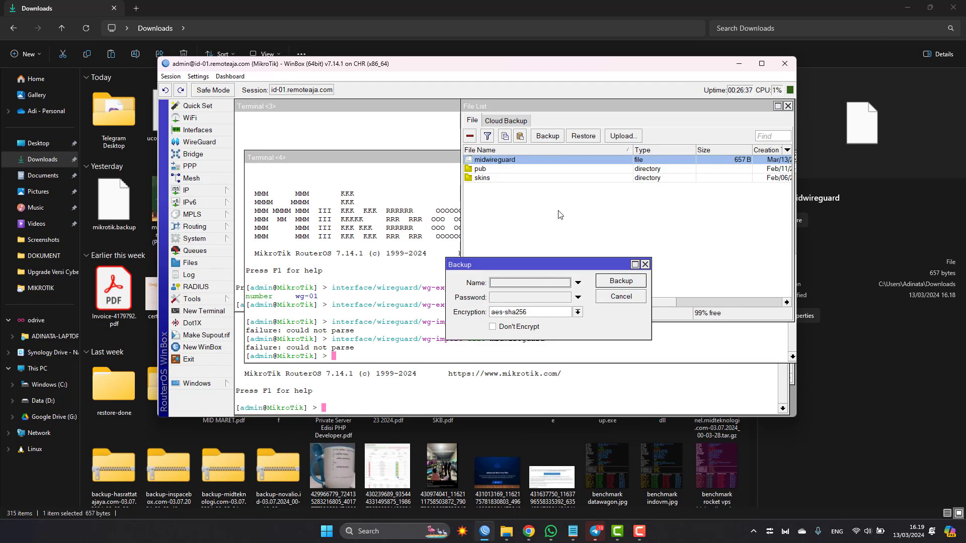
pyautogui.write('vps')
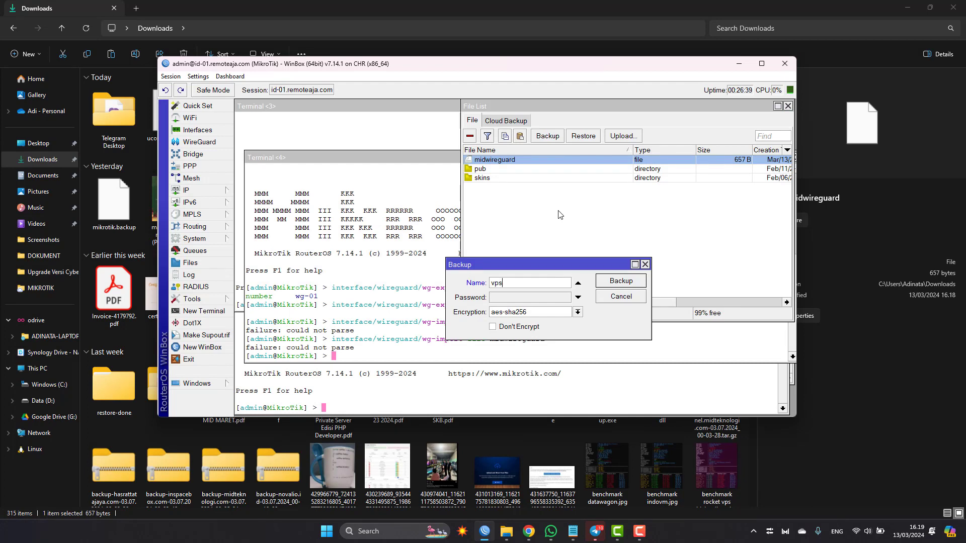
pyautogui.write('tunnel')
pyautogui.click(628, 281)
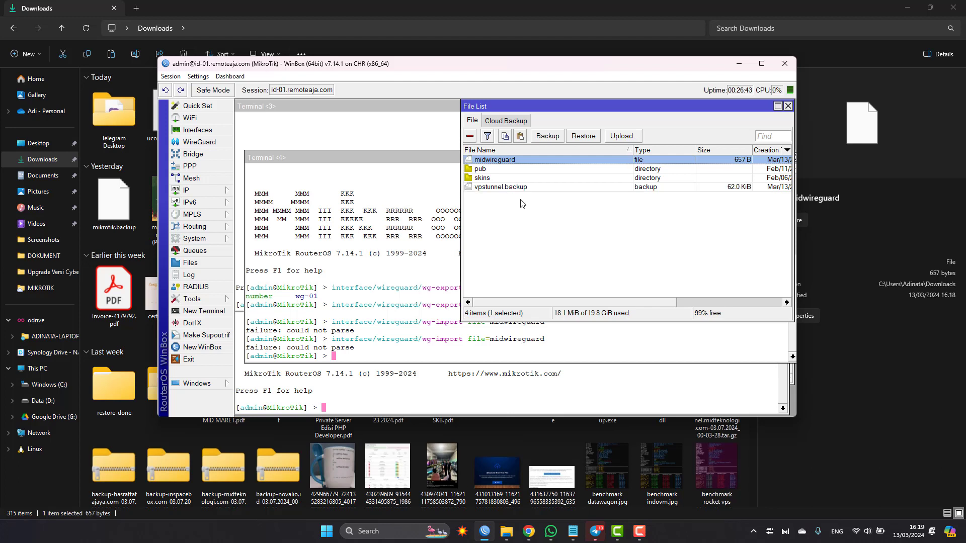
pyautogui.click(524, 187)
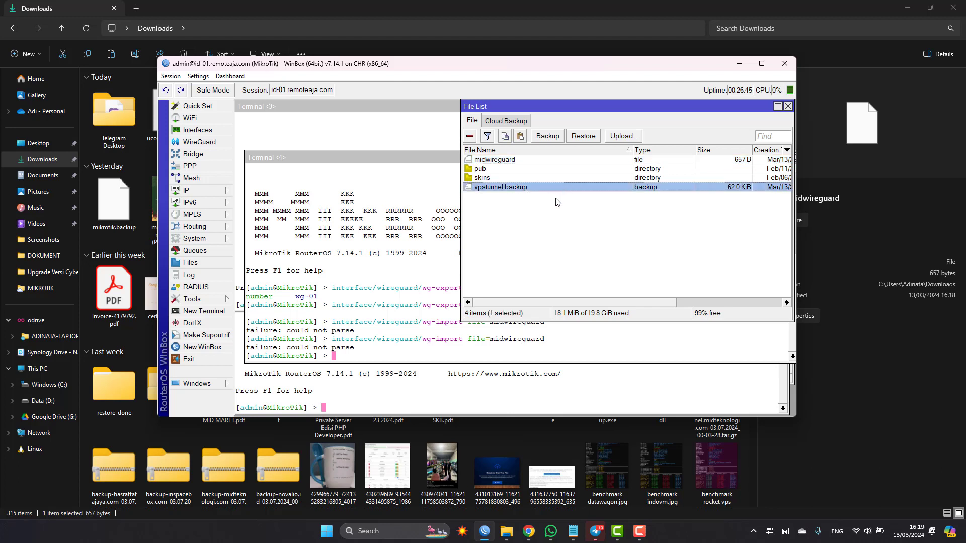
# Step: Reverse the file list's name order and reposition the front terminal window to review the output of the midwireguard import attempts
pyautogui.click(506, 151)
pyautogui.click(506, 186)
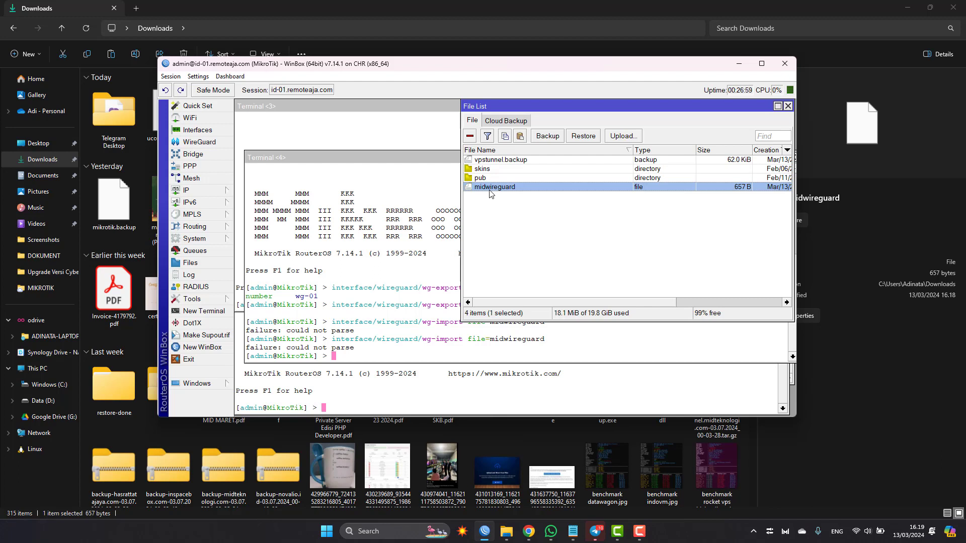
pyautogui.click(395, 325)
pyautogui.moveTo(286, 331); pyautogui.dragTo(345, 331)
pyautogui.moveTo(385, 160); pyautogui.dragTo(384, 112)
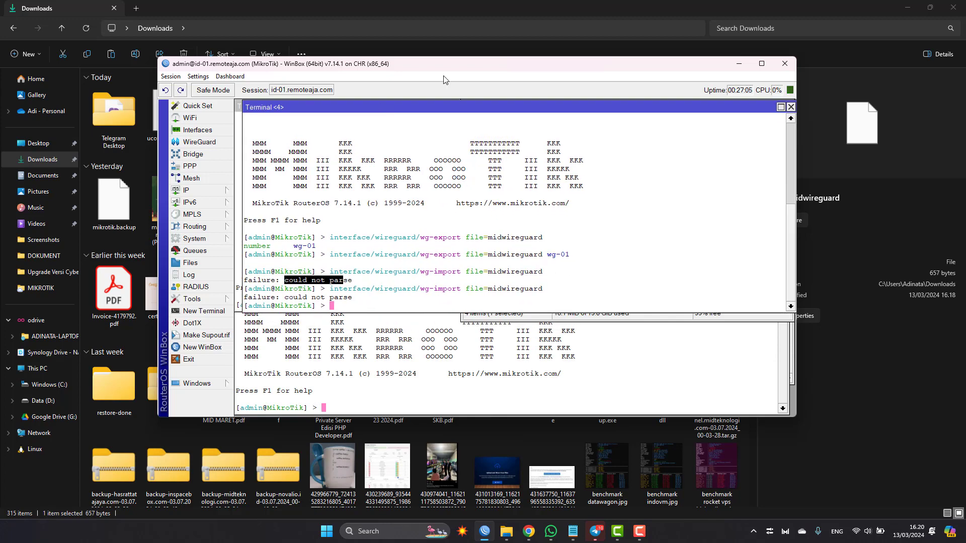
pyautogui.click(566, 212)
pyautogui.click(560, 312)
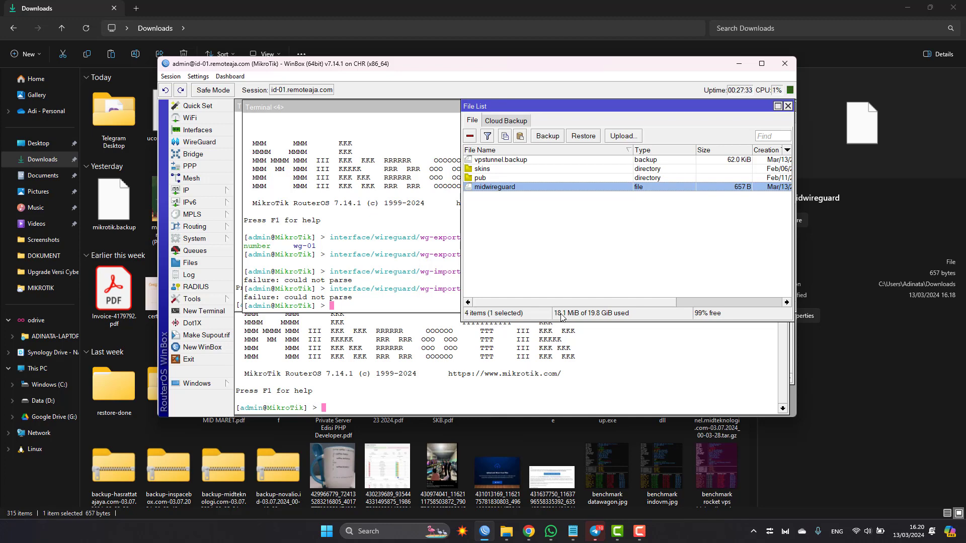
pyautogui.click(431, 259)
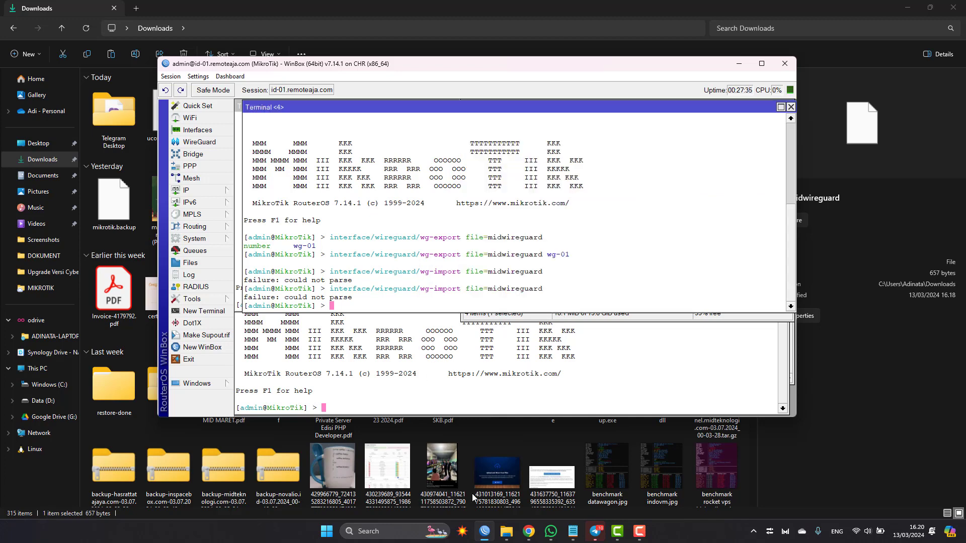
# Step: Connect to the managed router sg-01.remoteaja.com in a new WinBox session and show its WireGuard interfaces in a repositioned window
pyautogui.click(174, 349)
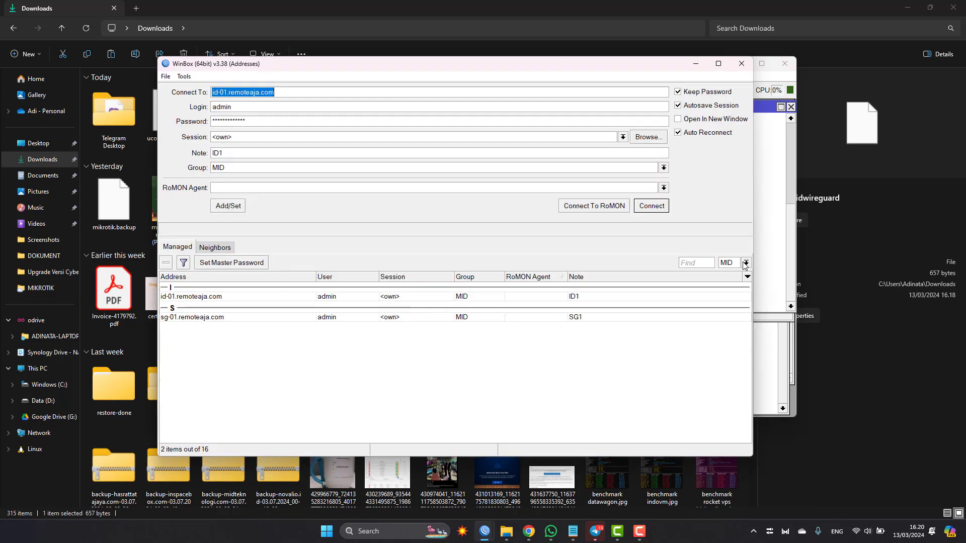
pyautogui.doubleClick(586, 318)
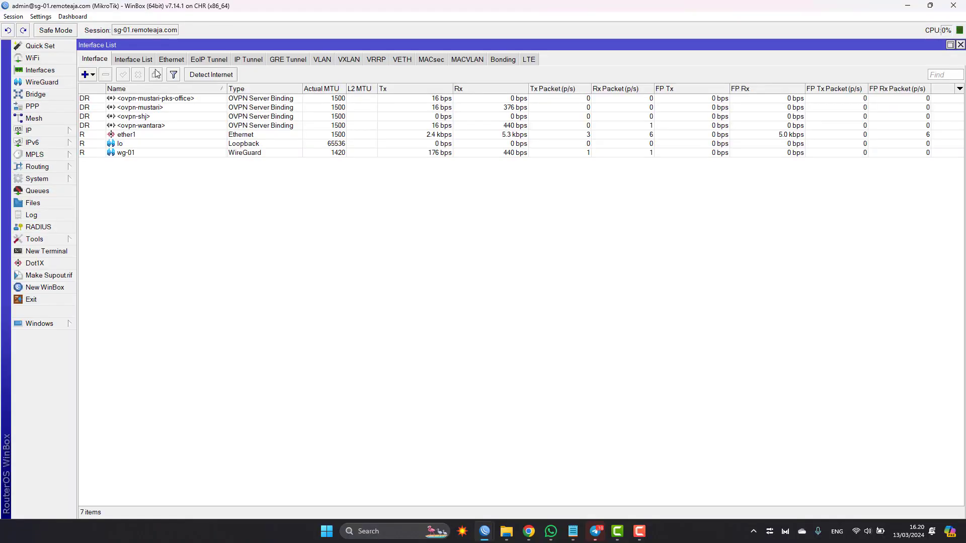
pyautogui.click(41, 82)
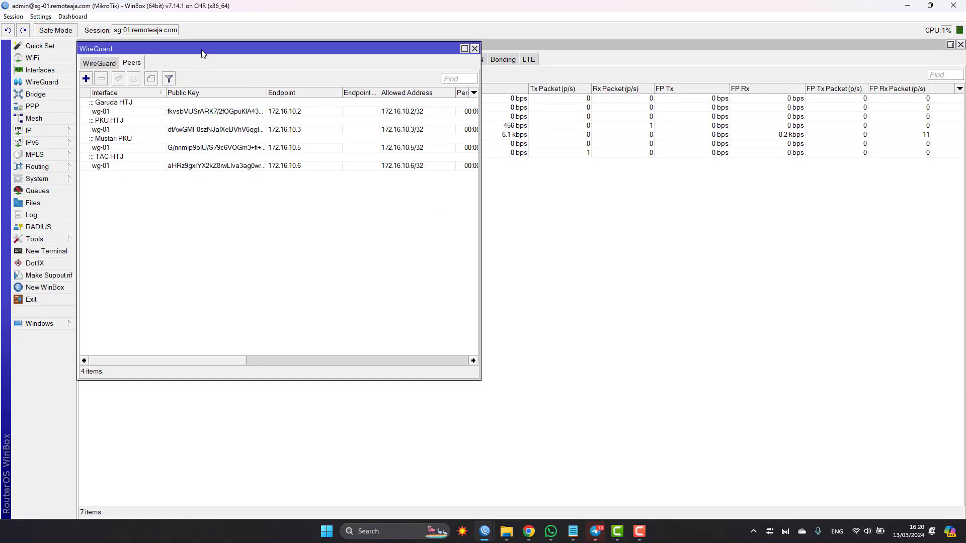
pyautogui.click(99, 63)
pyautogui.moveTo(158, 53); pyautogui.dragTo(422, 56)
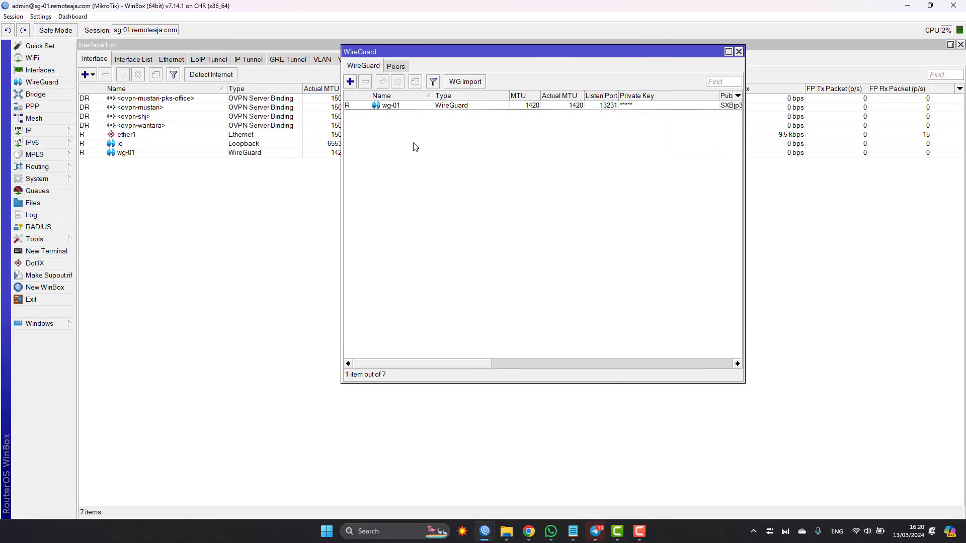
# Step: Add a WireGuard interface named wireguard1 with listen port 13231 on the sg-01 router
pyautogui.click(350, 81)
pyautogui.moveTo(394, 136); pyautogui.dragTo(491, 146)
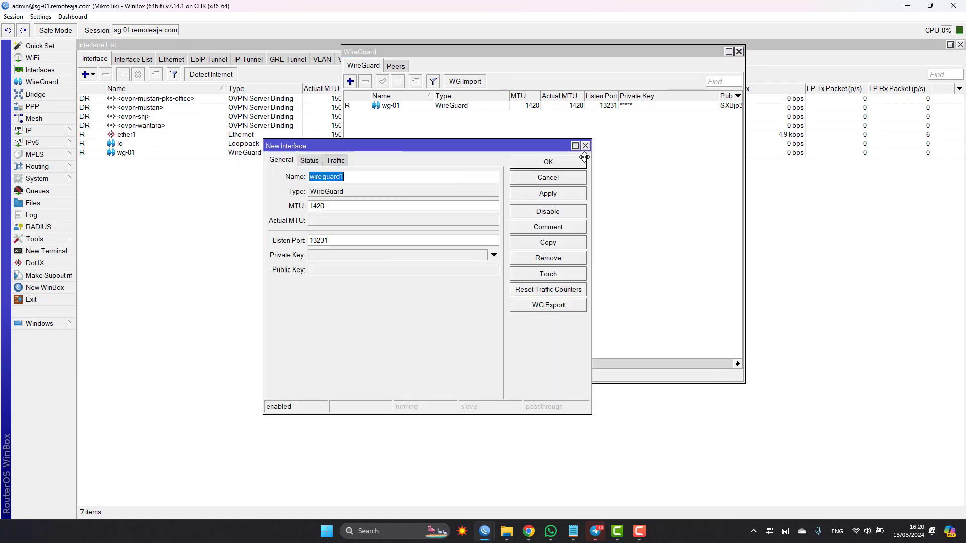
pyautogui.moveTo(584, 157); pyautogui.dragTo(691, 162)
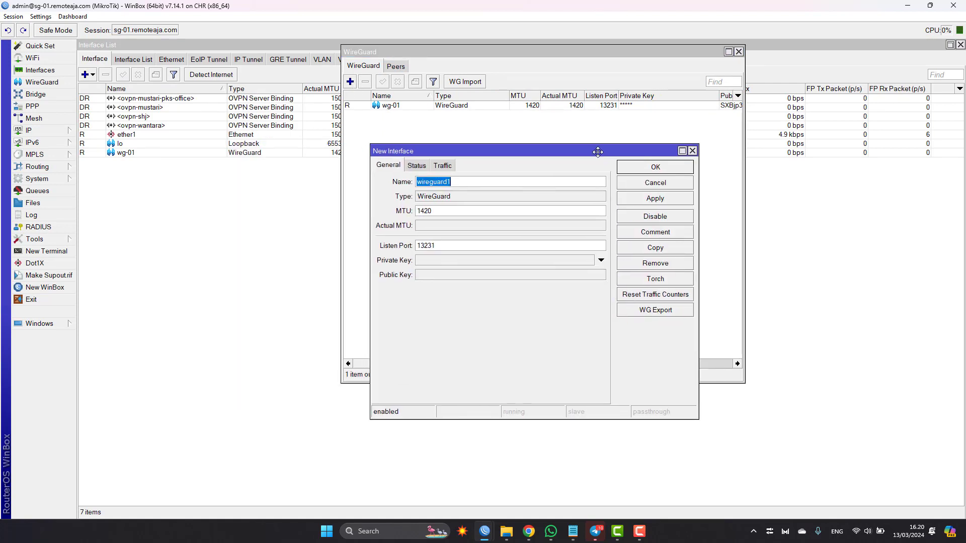
pyautogui.doubleClick(436, 247)
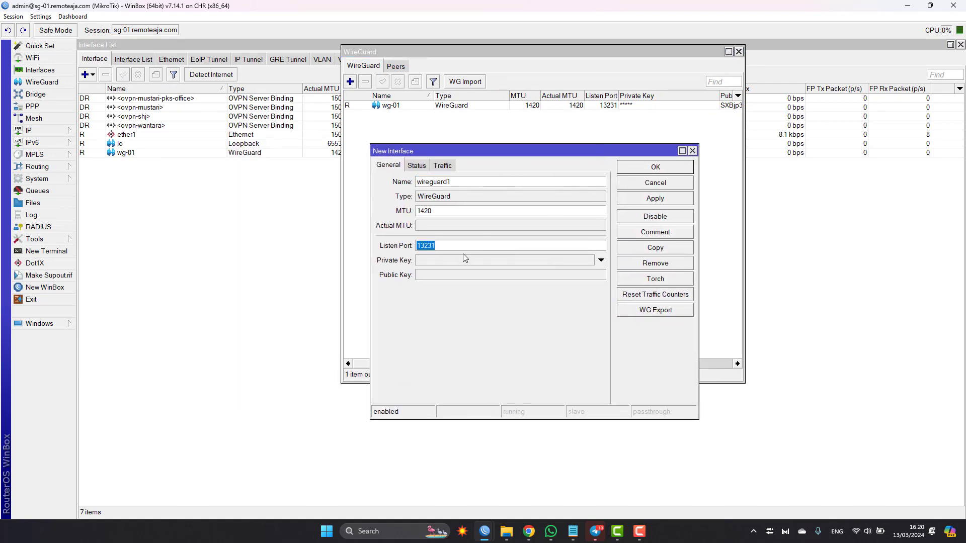
pyautogui.click(625, 169)
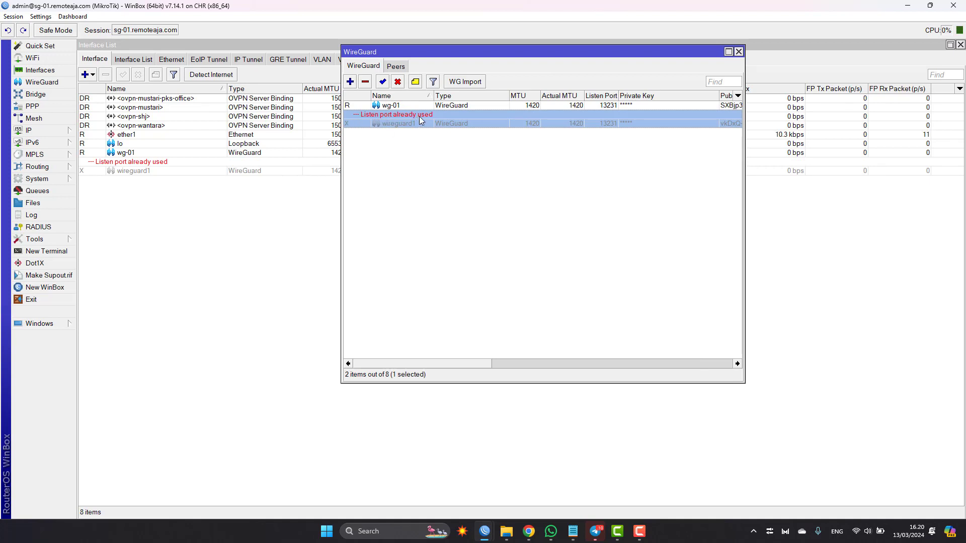
# Step: Compare the listen ports of wg-01 and wireguard1, and remove the wireguard1 interface
pyautogui.click(604, 107)
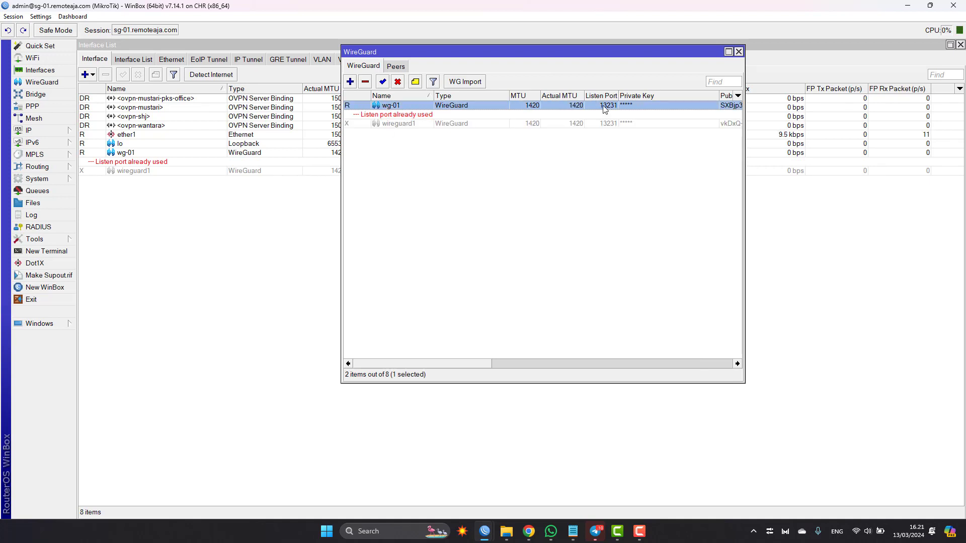
pyautogui.click(604, 124)
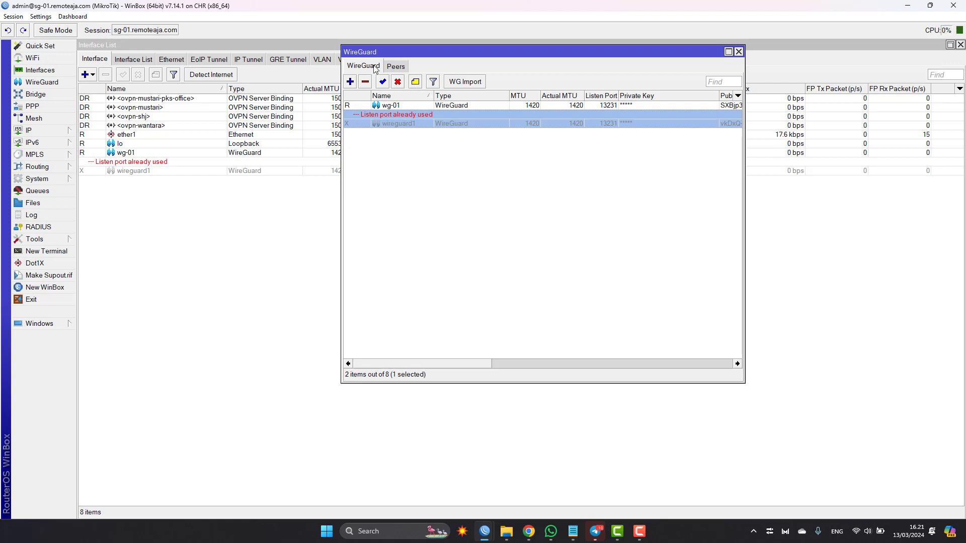
pyautogui.click(365, 81)
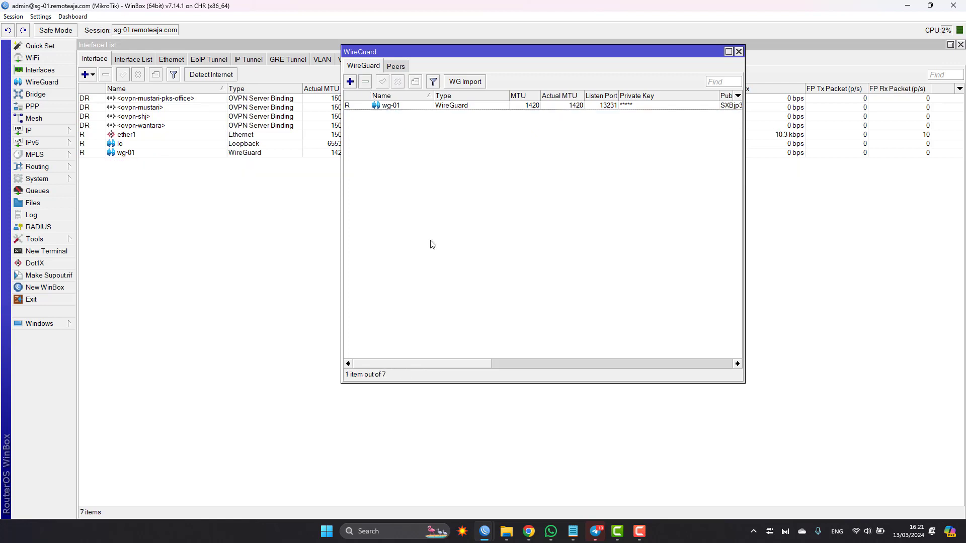